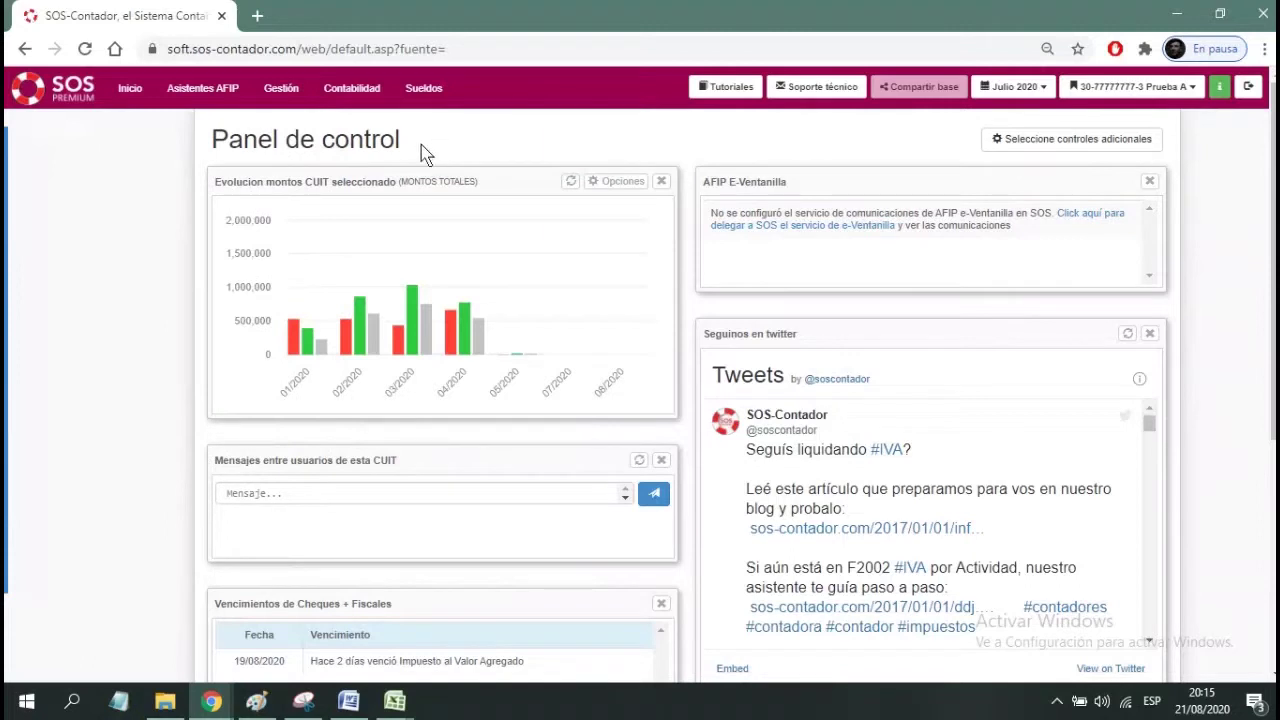
mouse_move(284, 95)
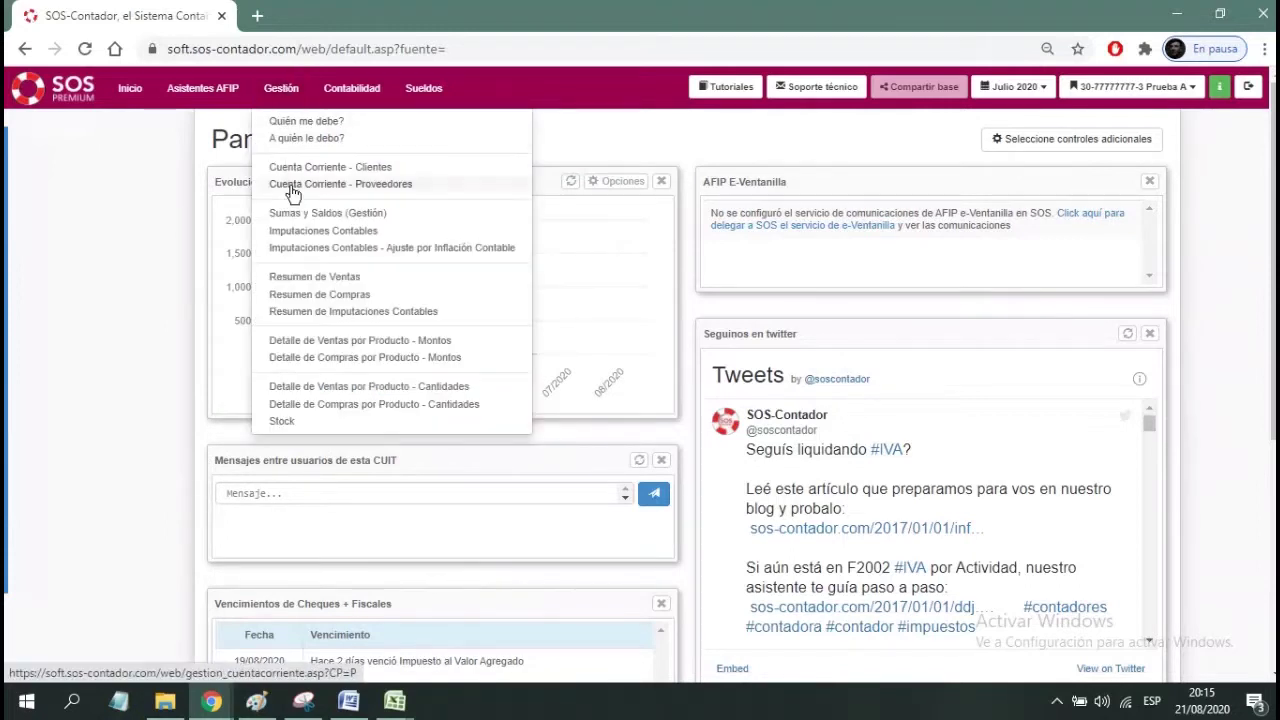
mouse_move(200, 94)
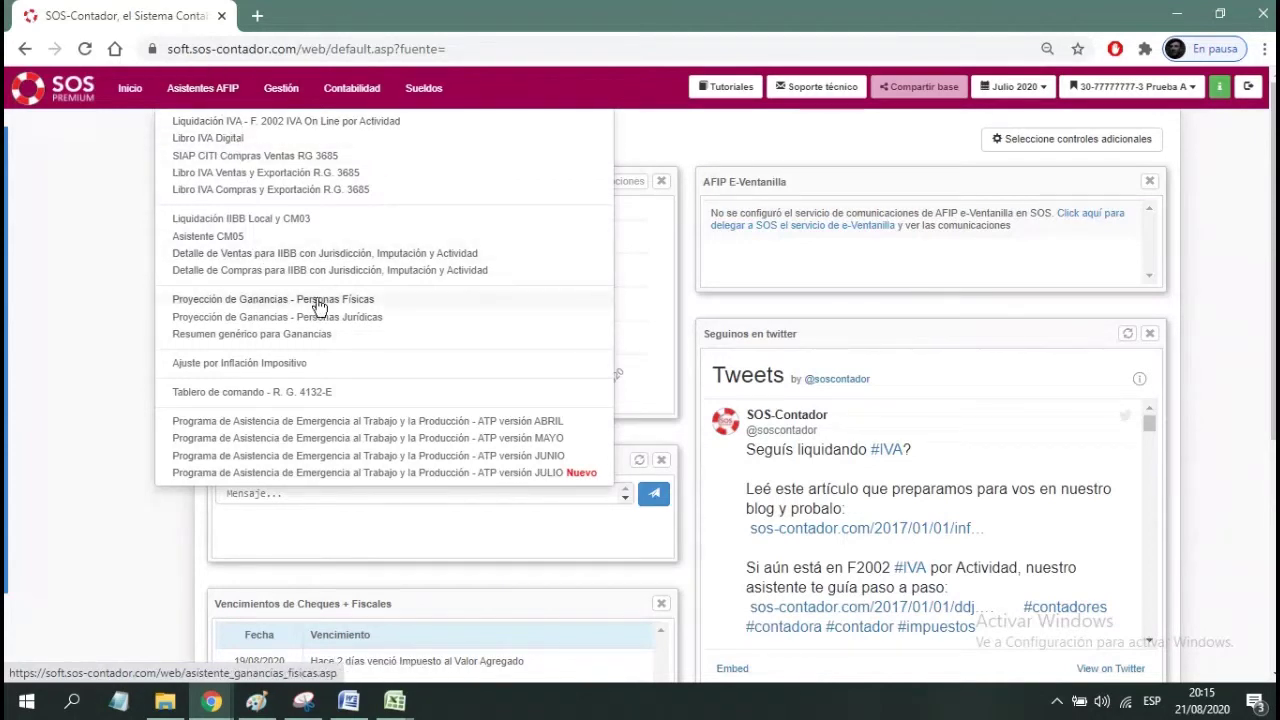
mouse_move(360, 92)
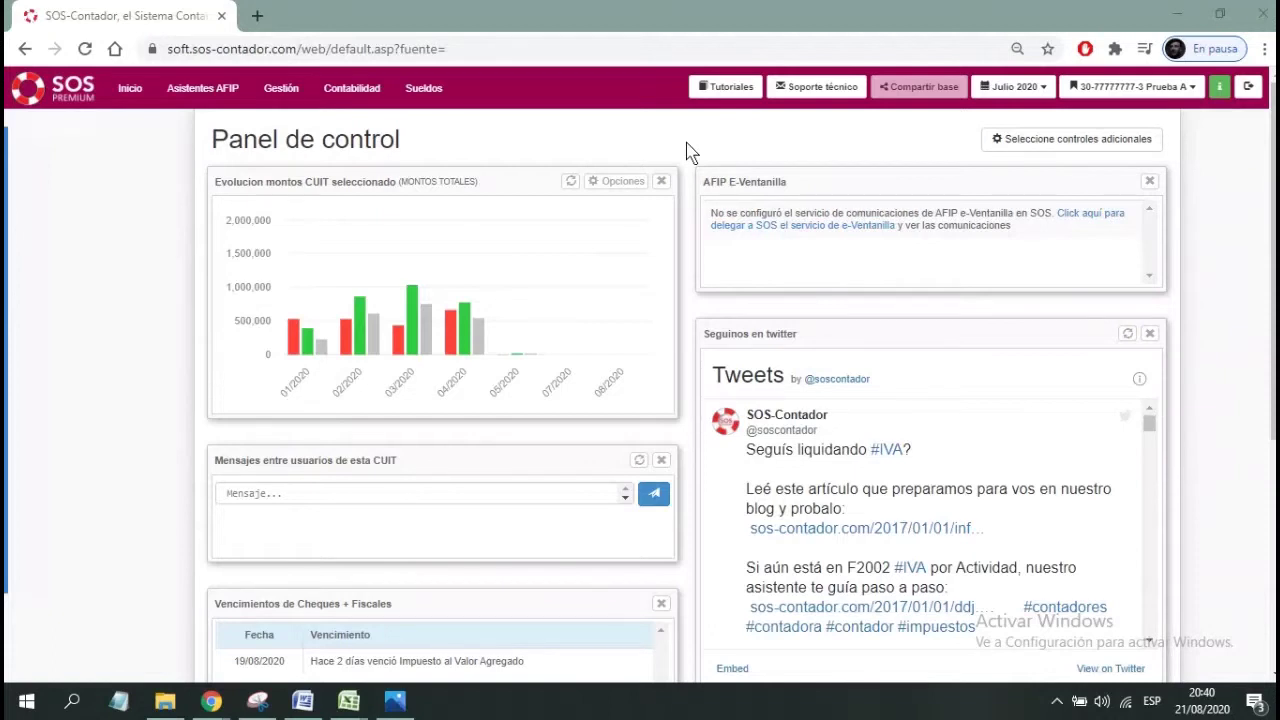
Open the AFIP data import page for Mis Comprobantes Emitidos y Recibidos.
click(120, 100)
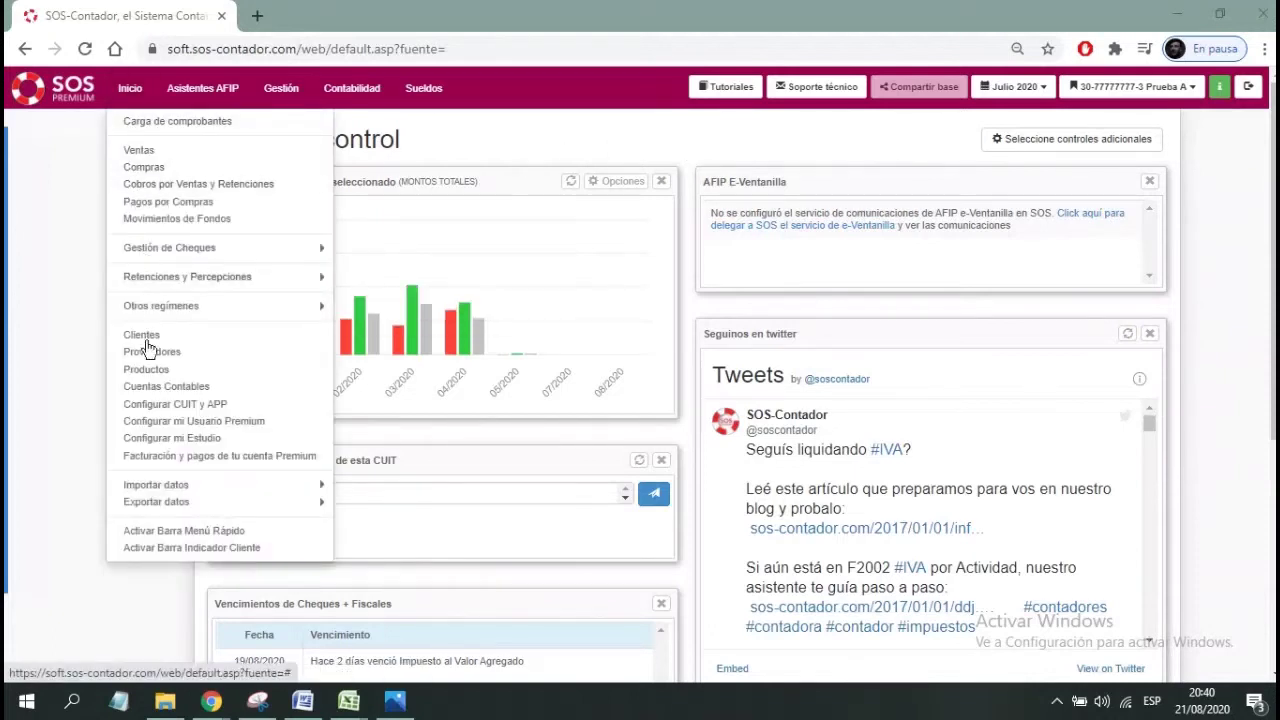
mouse_move(250, 486)
mouse_move(372, 490)
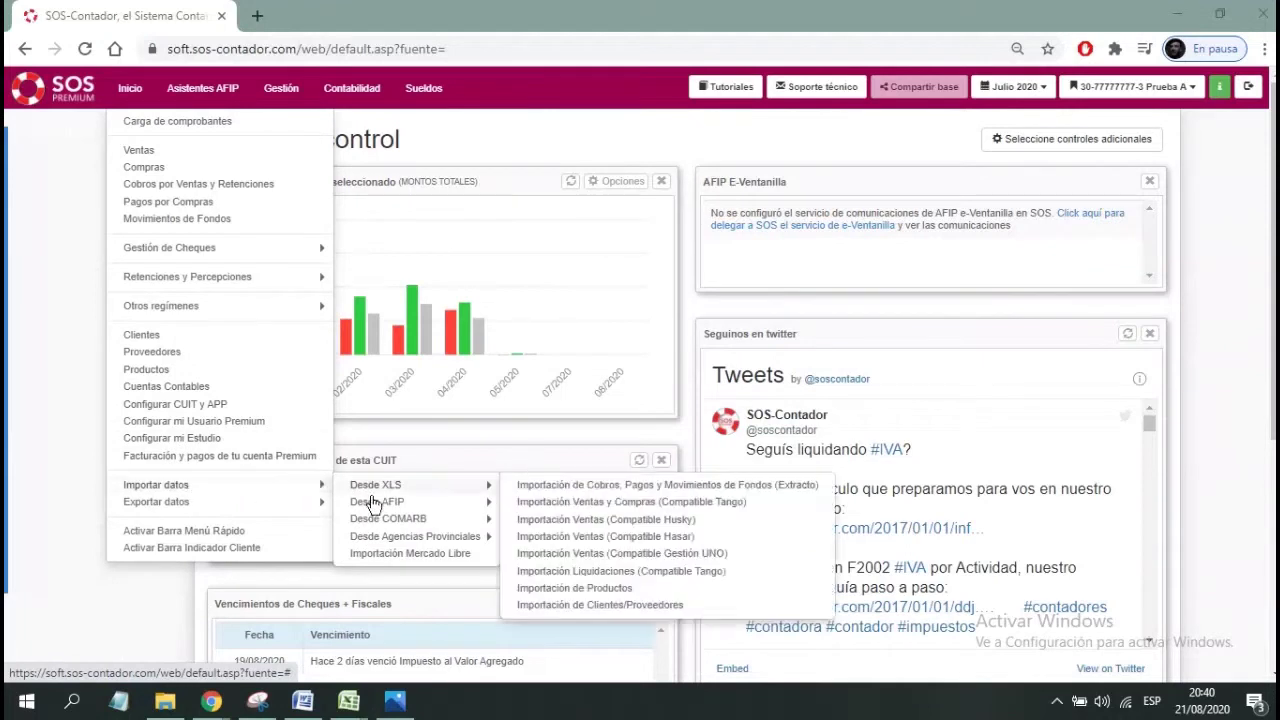
mouse_move(420, 503)
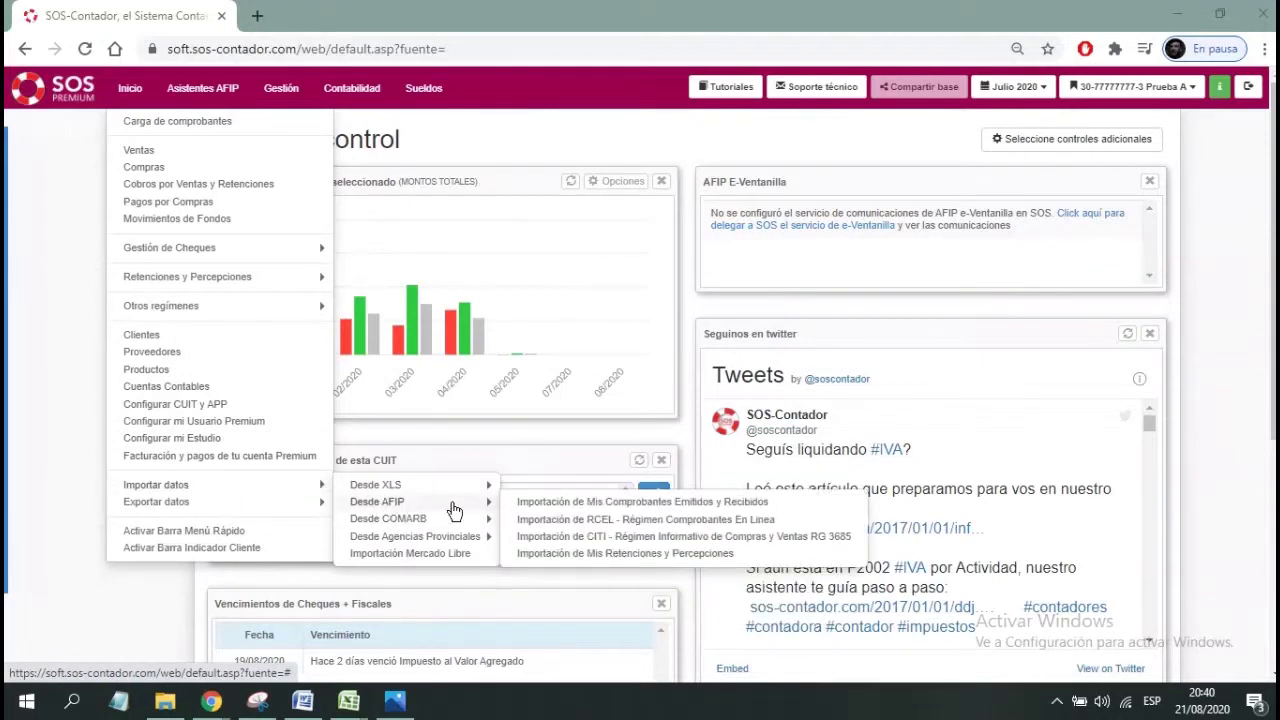
click(660, 505)
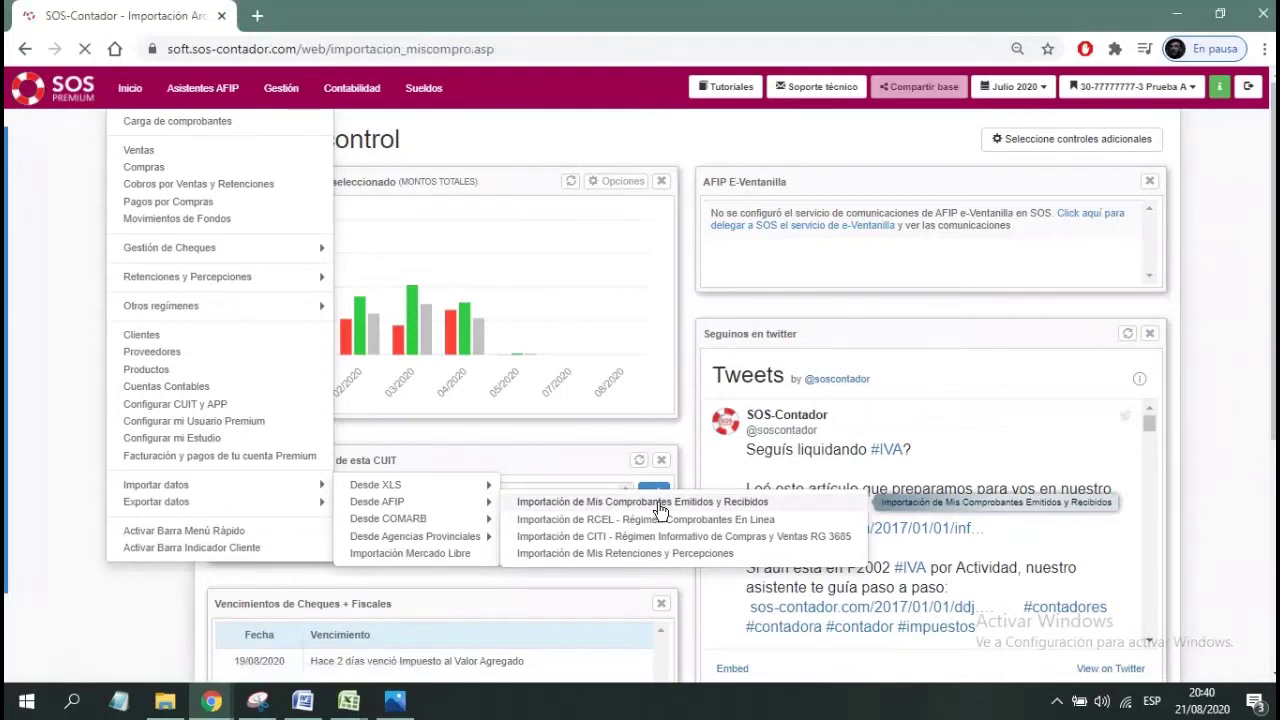
Upload the Mis Comprobantes Recibidos Excel file as the received vouchers for the import.
scroll(640, 510, down, 1)
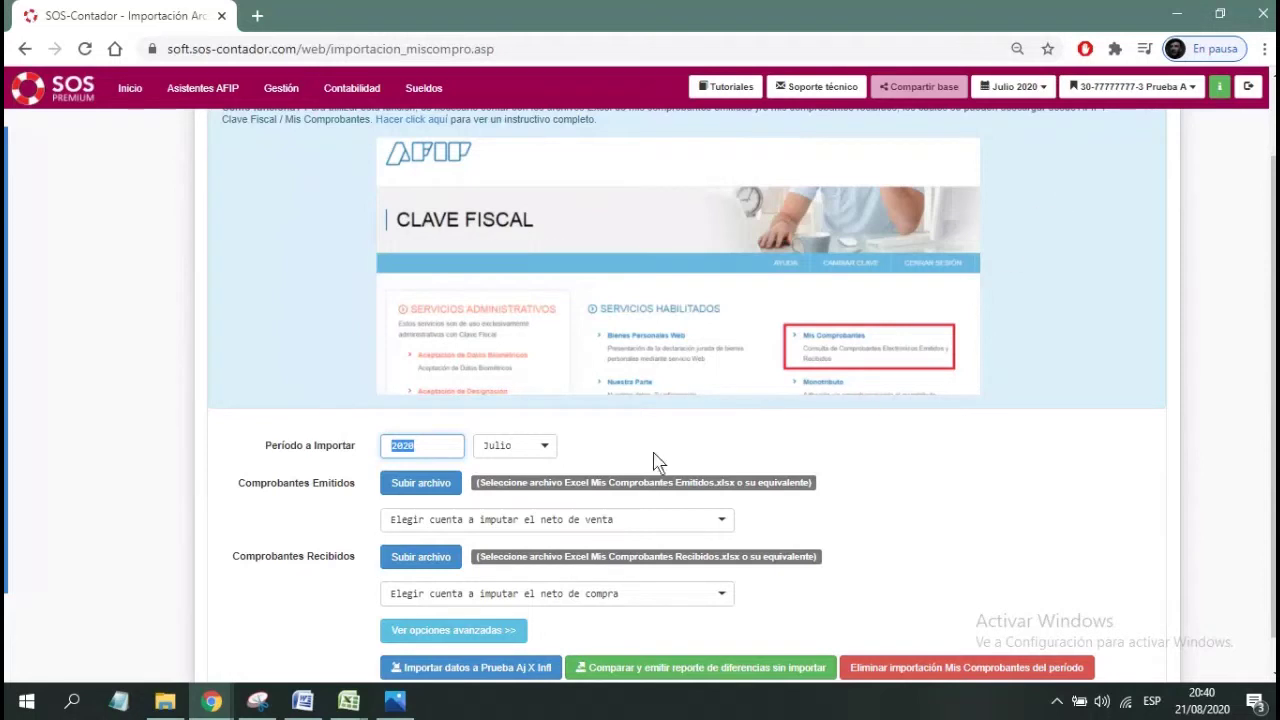
scroll(648, 464, down, 1)
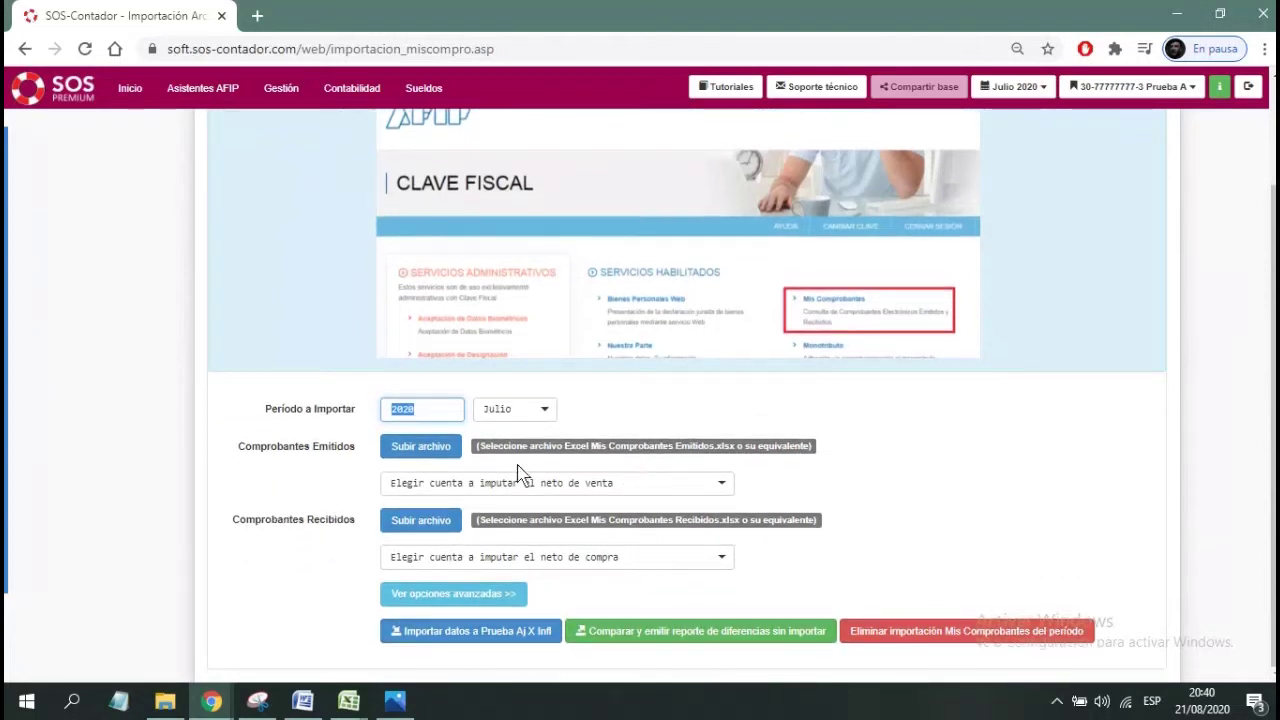
click(432, 532)
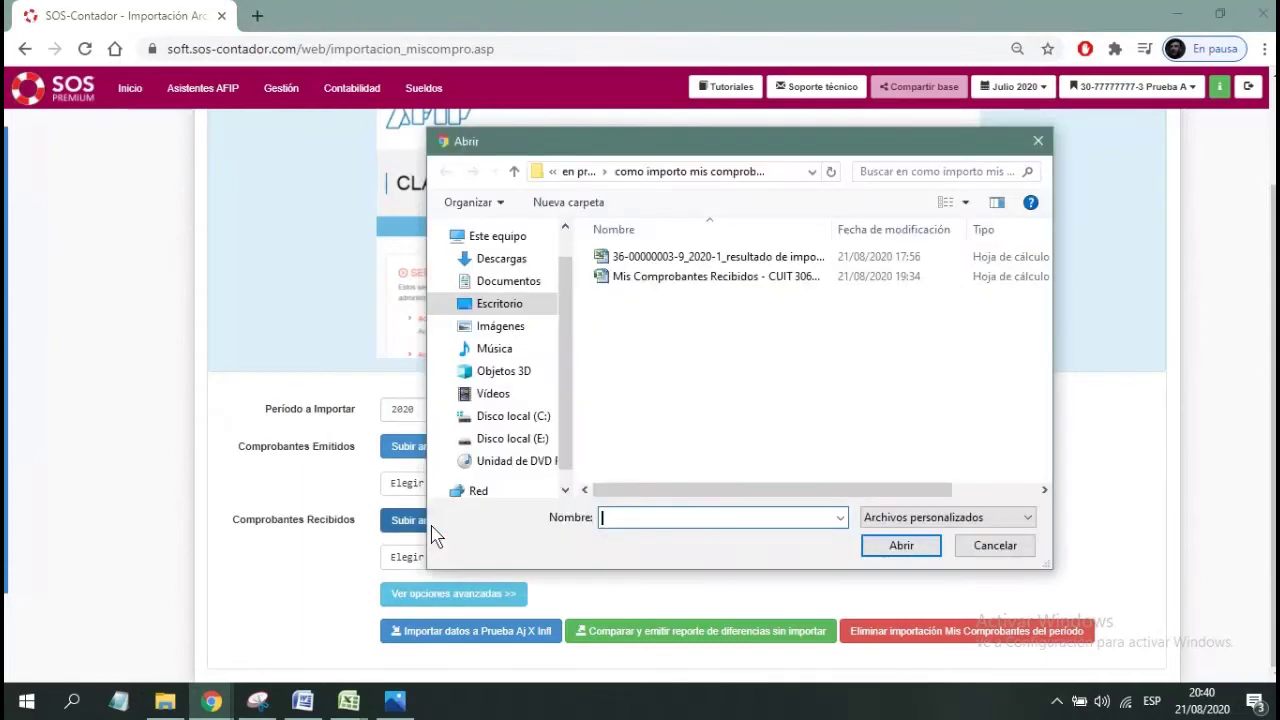
click(768, 279)
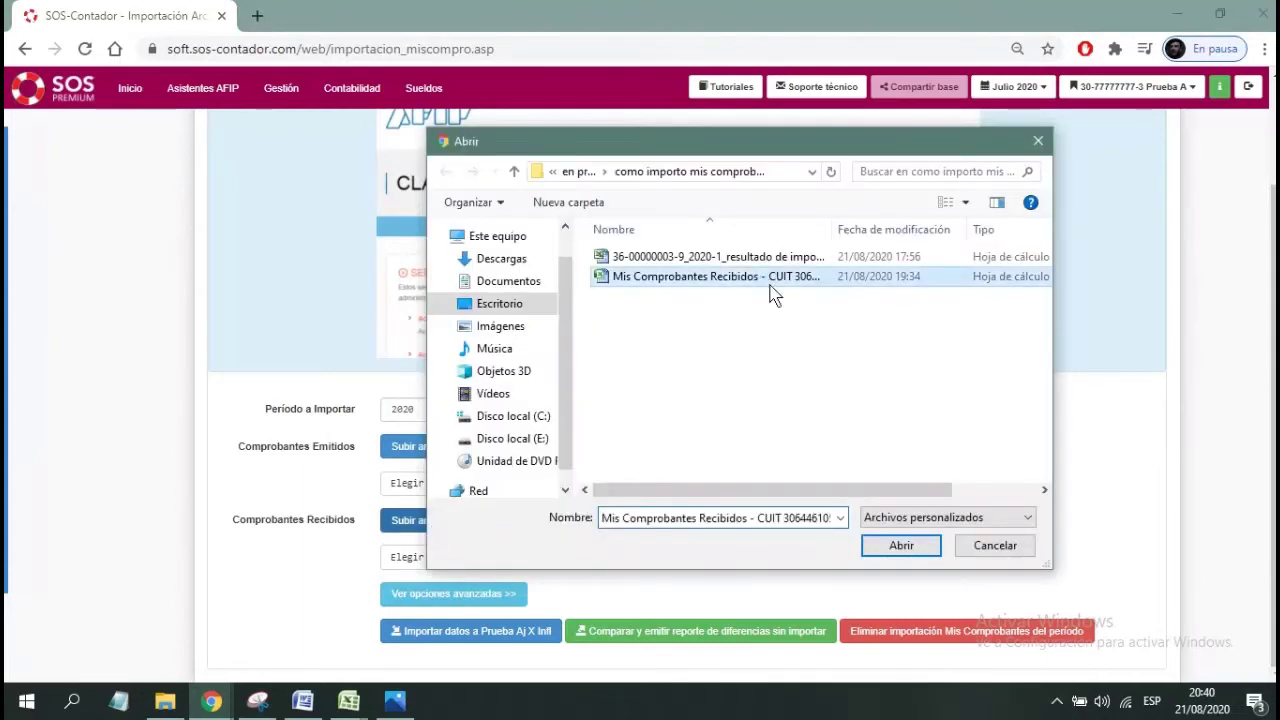
click(898, 548)
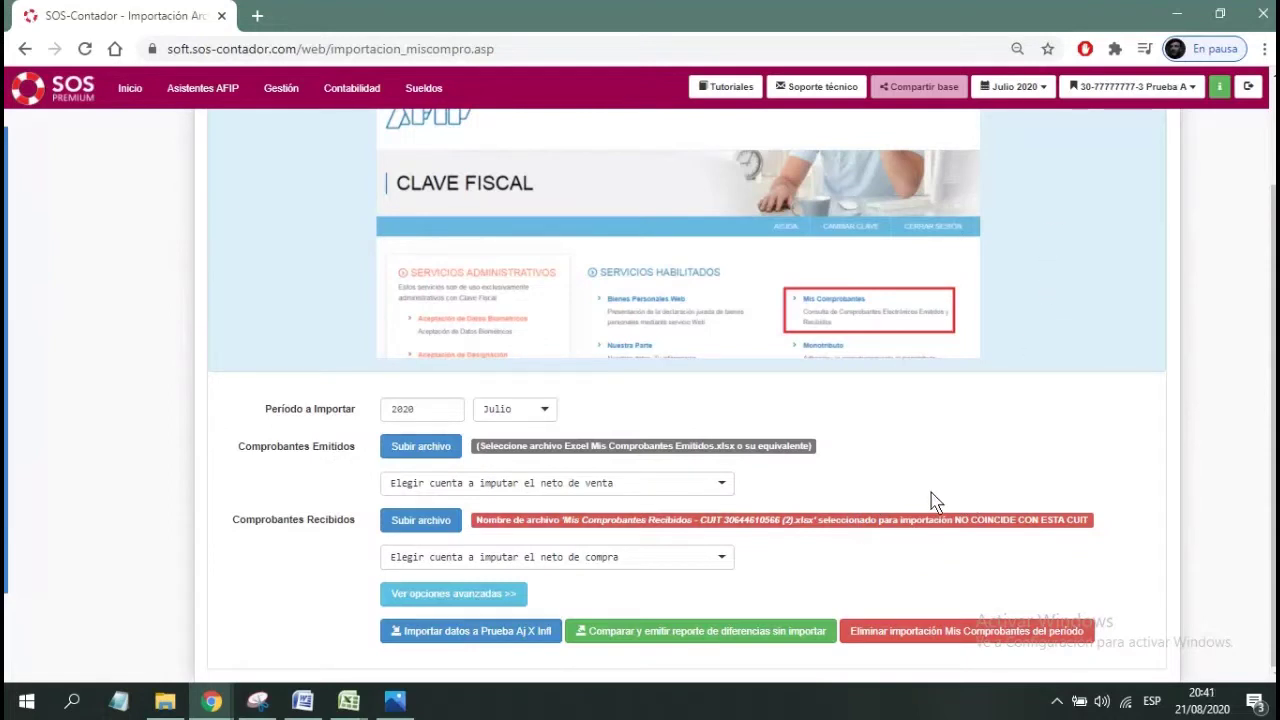
Assign the net purchase amount of the received vouchers to account 04.02.01.001.012 Fletes Y Acarreos.
click(664, 556)
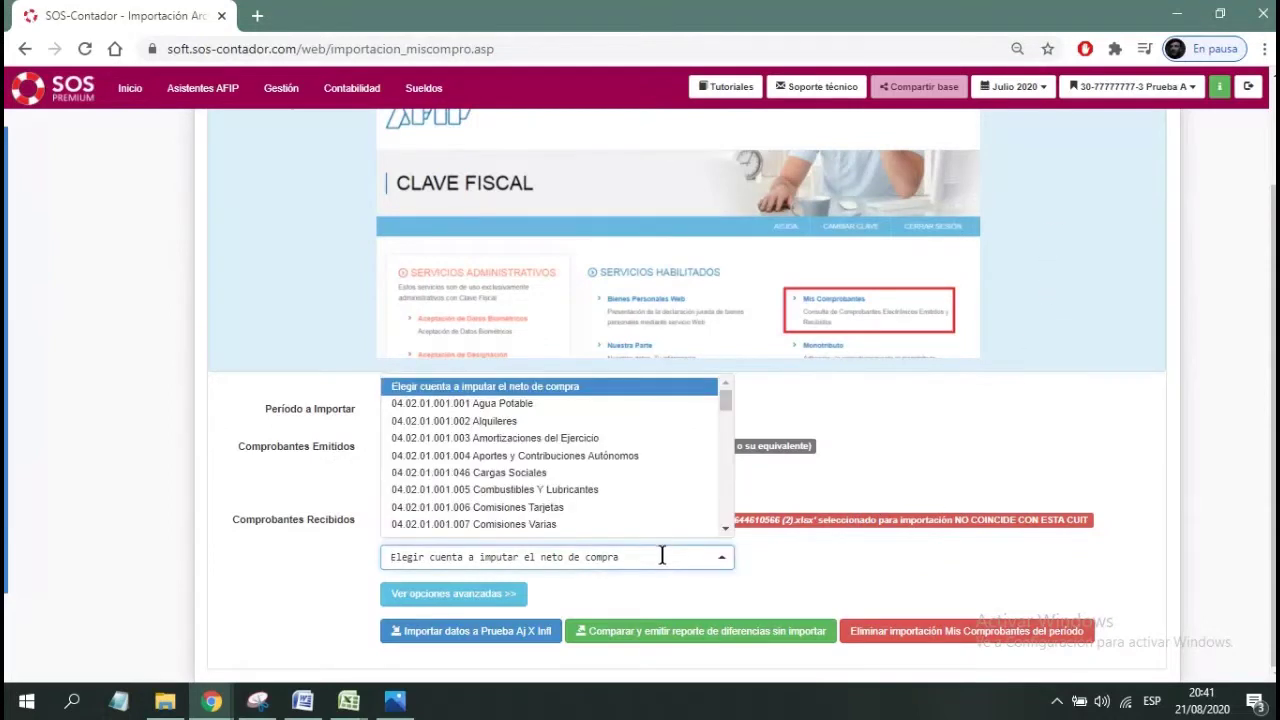
scroll(609, 494, down, 2)
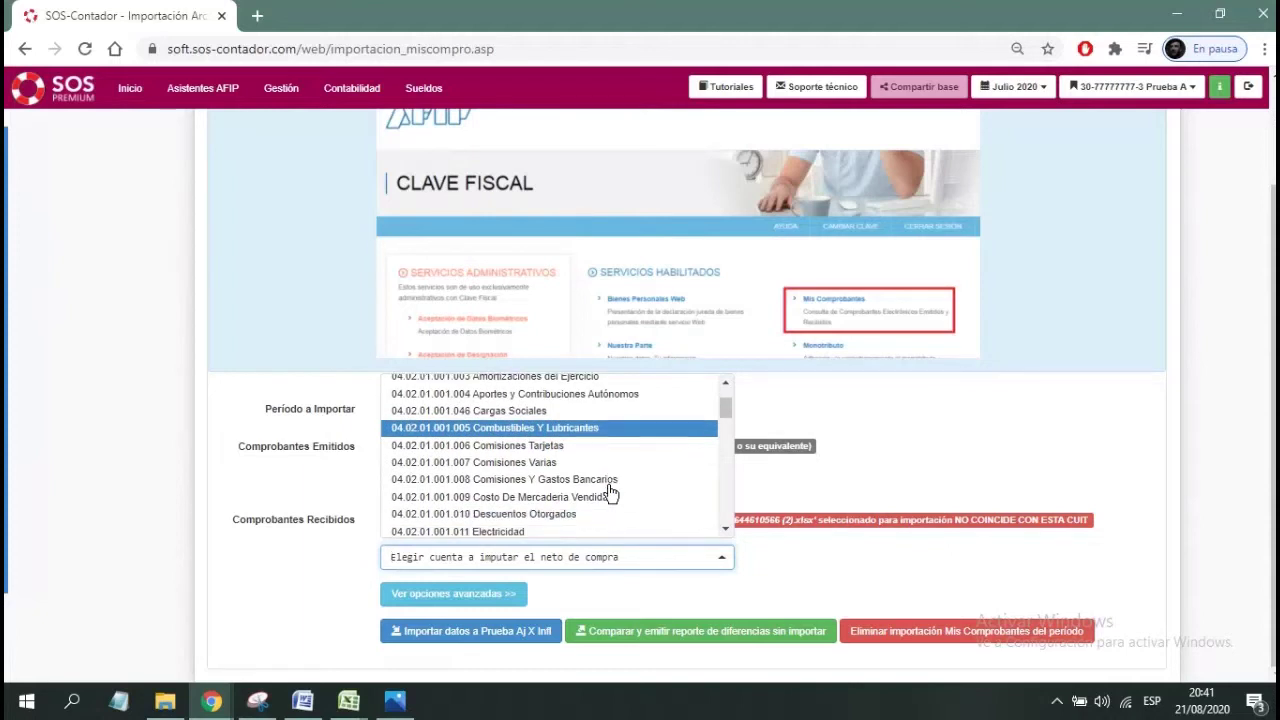
scroll(612, 494, down, 1)
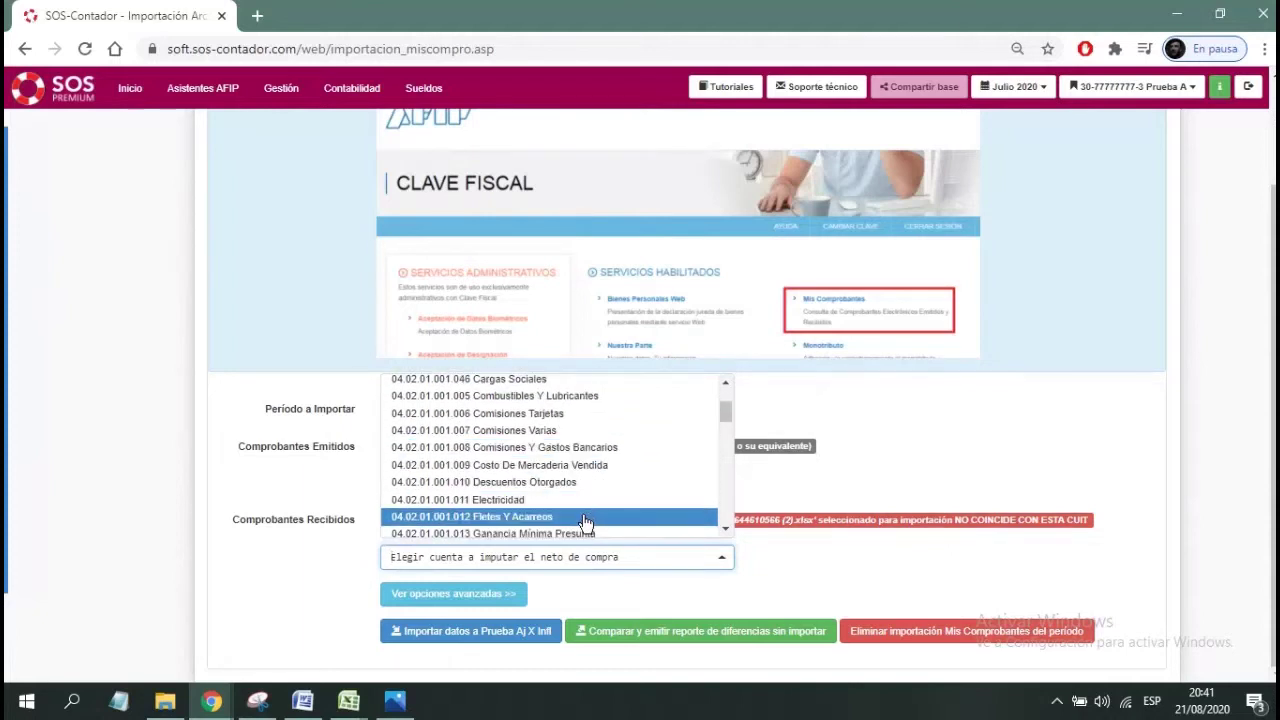
click(585, 517)
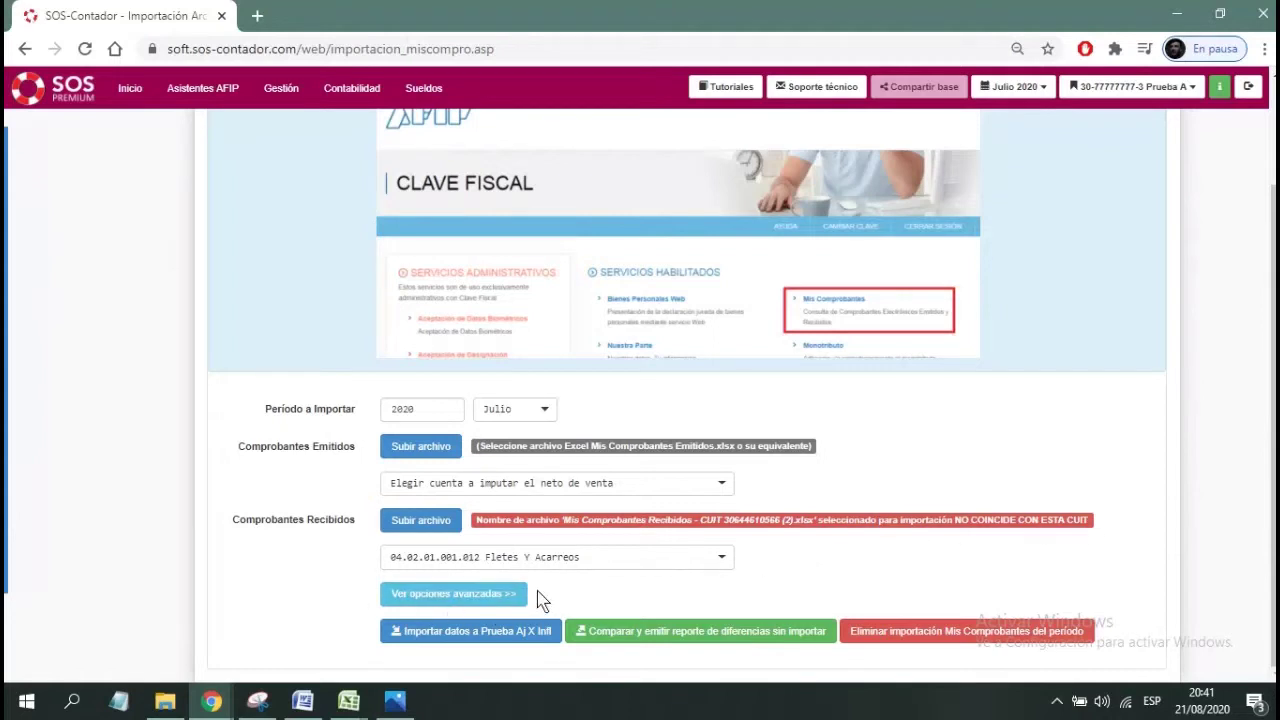
Show the advanced import options and review the settings for columns Q to U, IIBB jurisdiction, activity and differences.
click(450, 598)
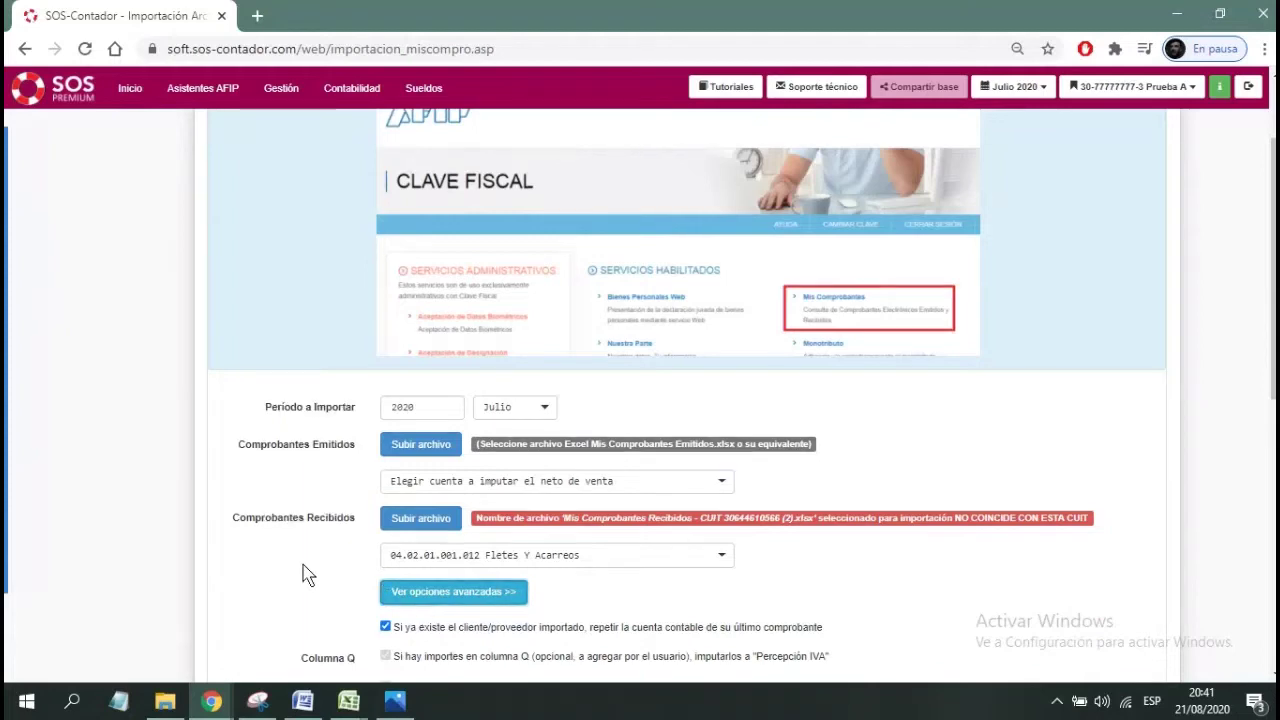
scroll(300, 571, down, 3)
scroll(295, 573, down, 1)
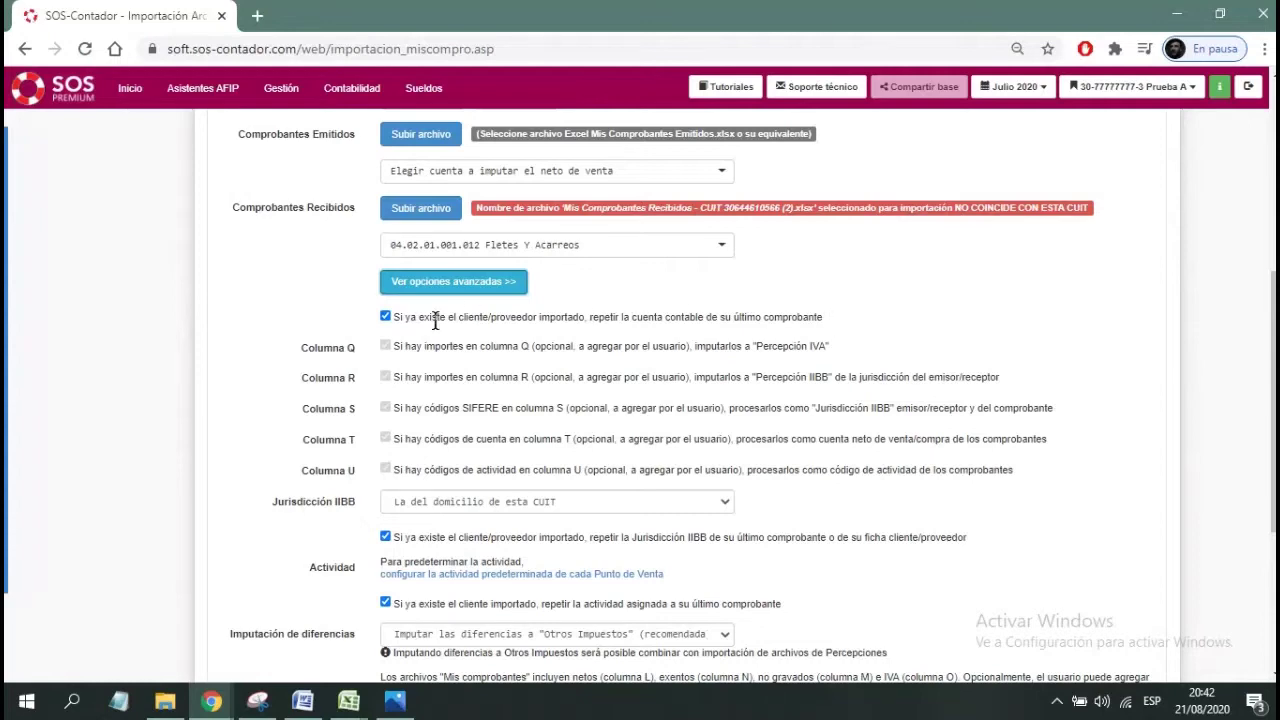
scroll(247, 338, down, 1)
scroll(247, 338, down, 3)
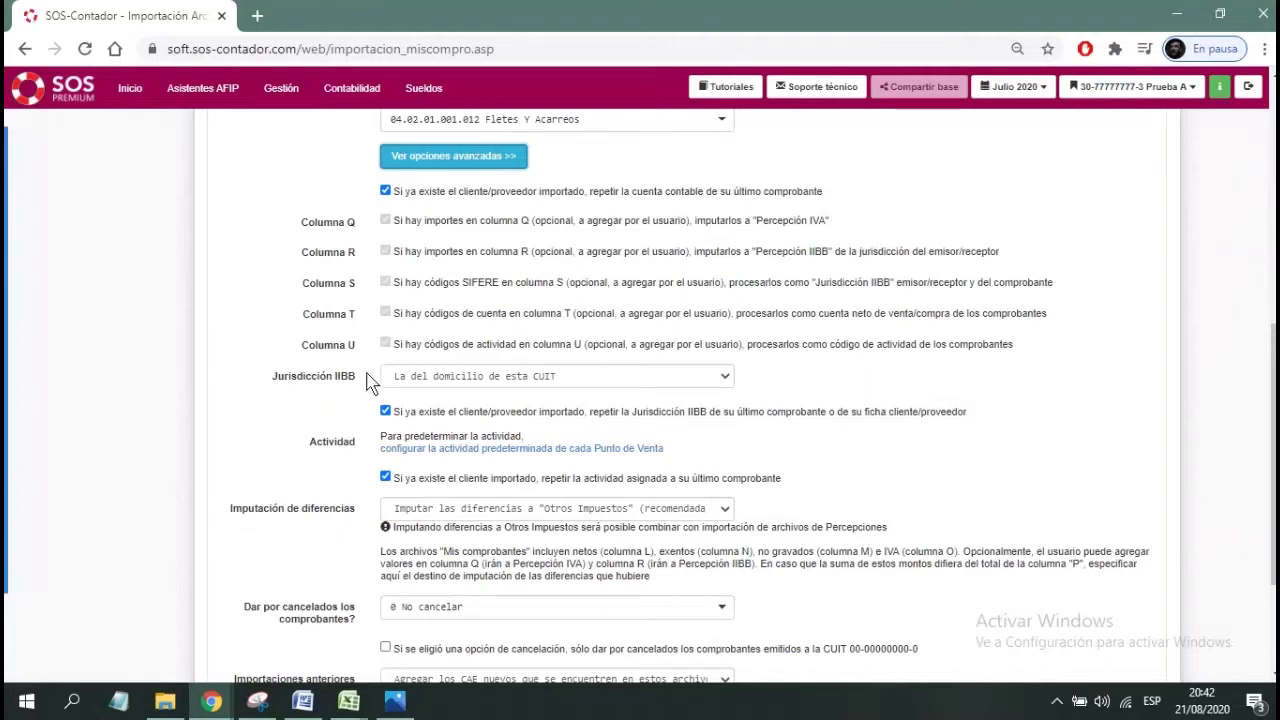
scroll(368, 383, down, 2)
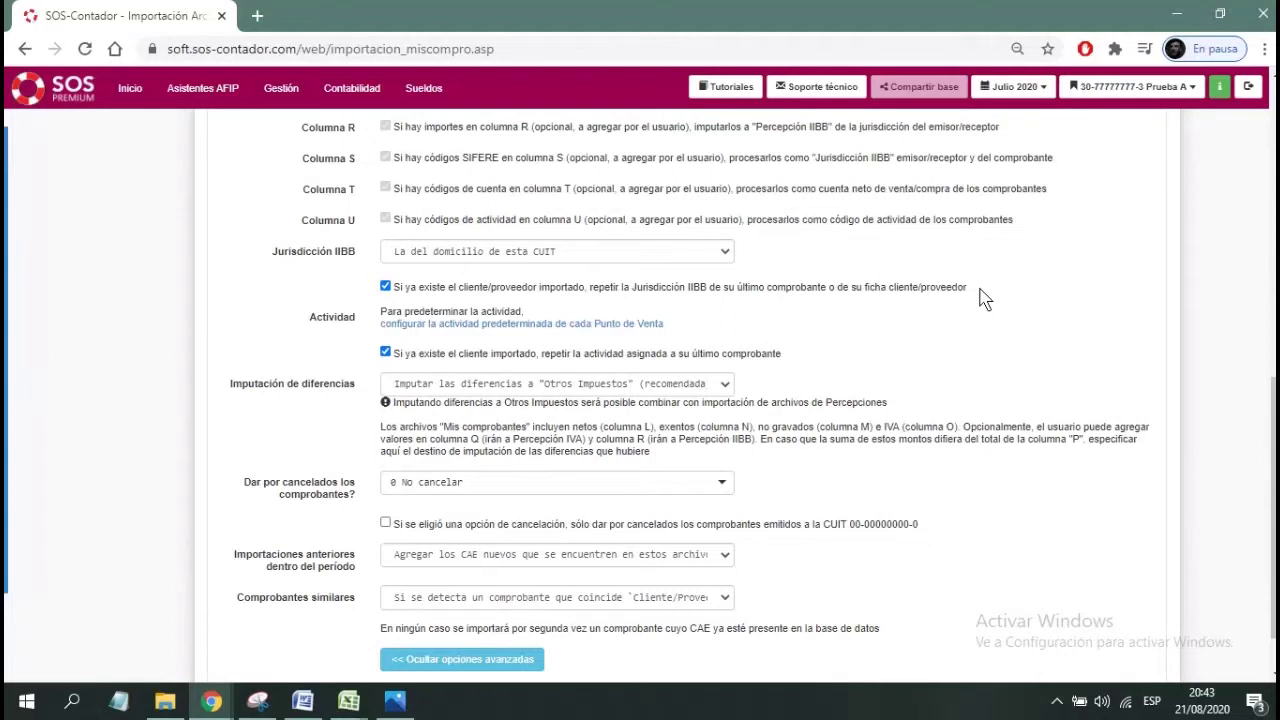
Switch to the Mis Comprobantes Recibidos workbook in Excel, examine the Jurisdiccion IIBB column S, and return to the import page.
click(349, 703)
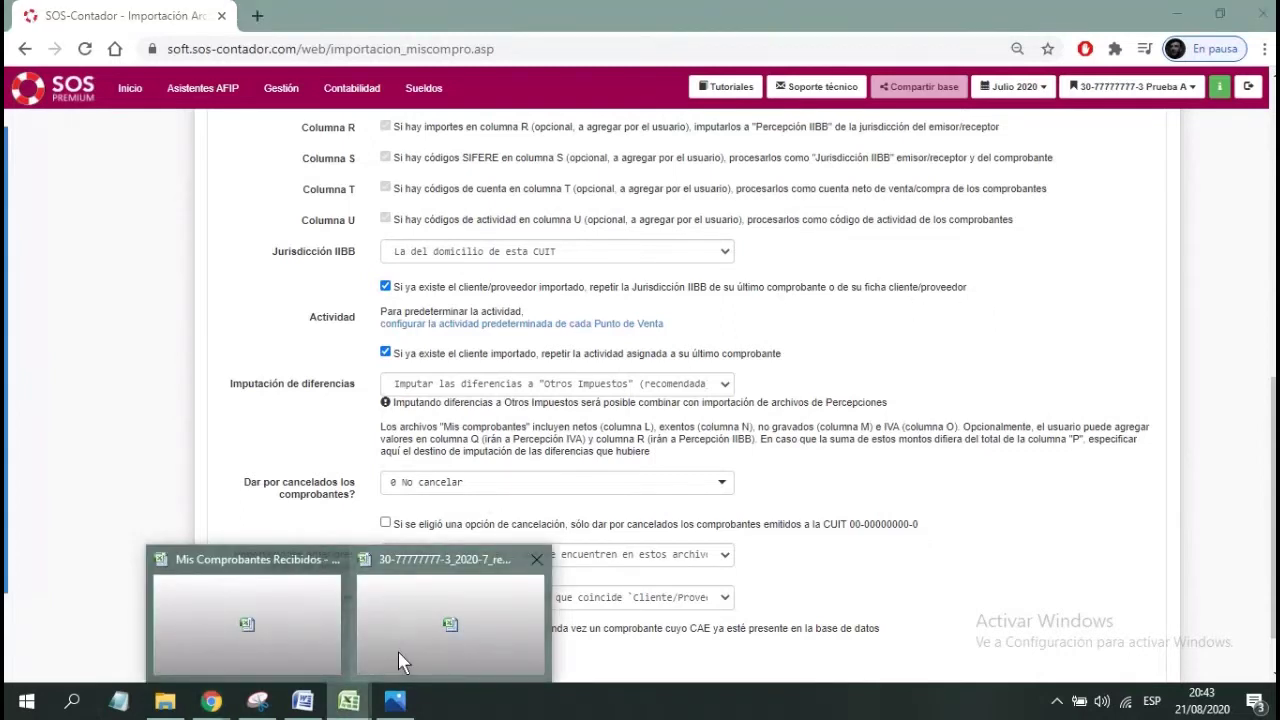
click(300, 655)
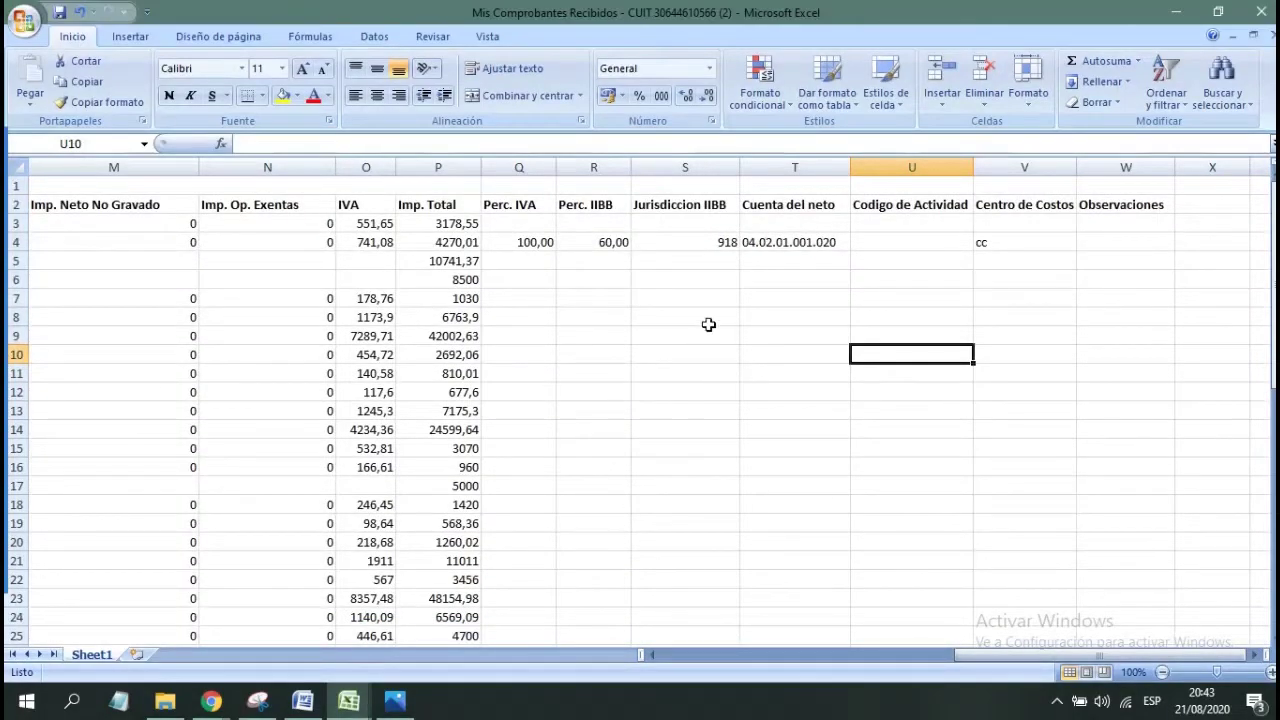
click(686, 162)
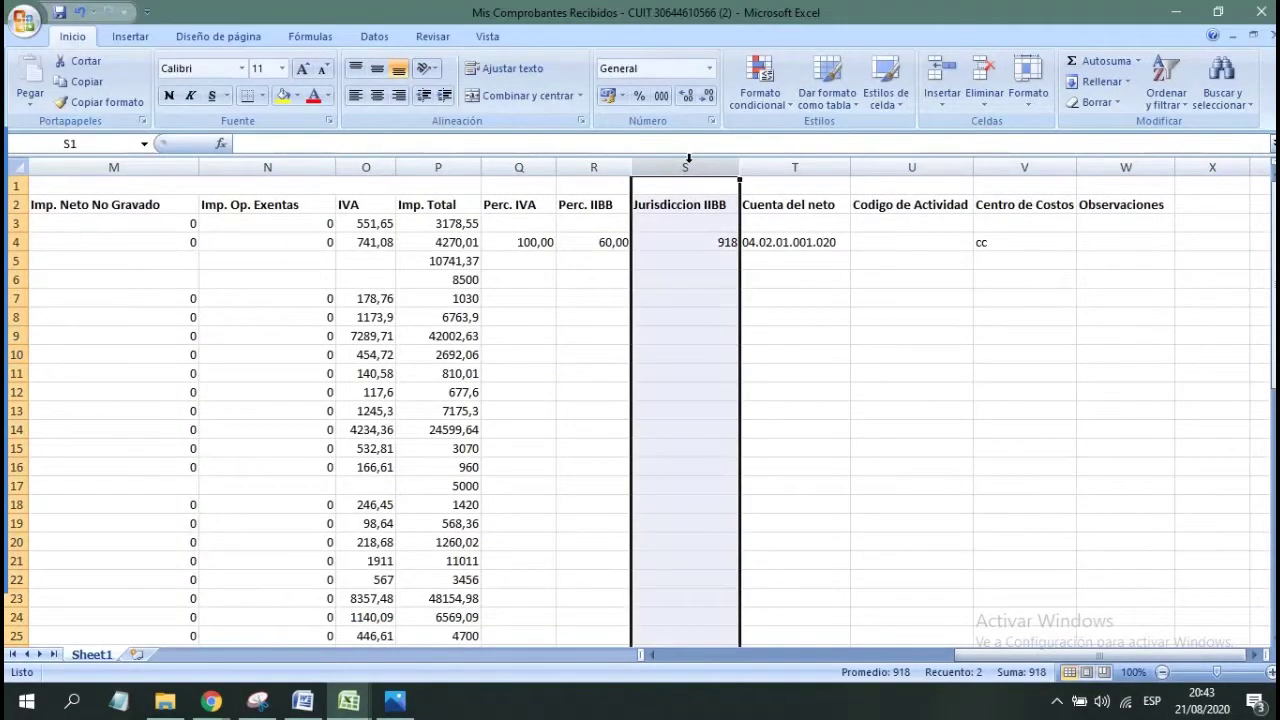
click(1176, 12)
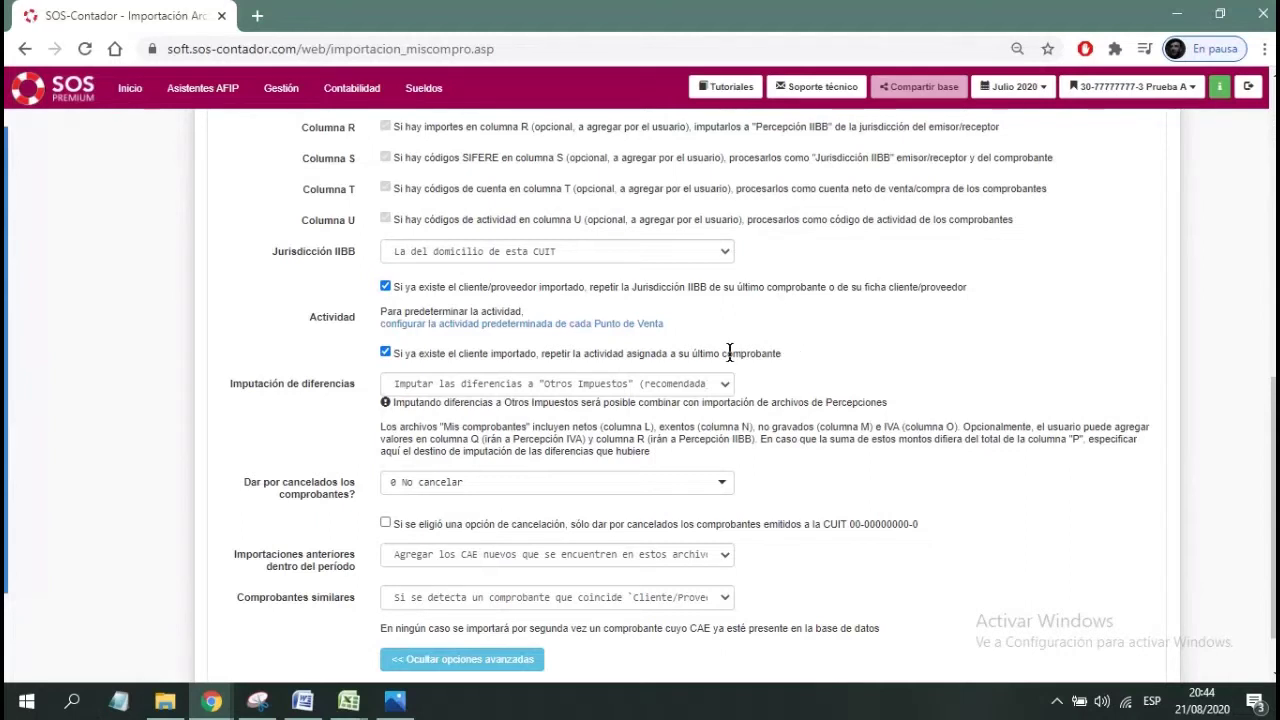
Keep repeating an existing customer's last assigned activity enabled and impute the differences to "Otros Impuestos" (recomendada).
click(386, 353)
click(385, 353)
click(722, 388)
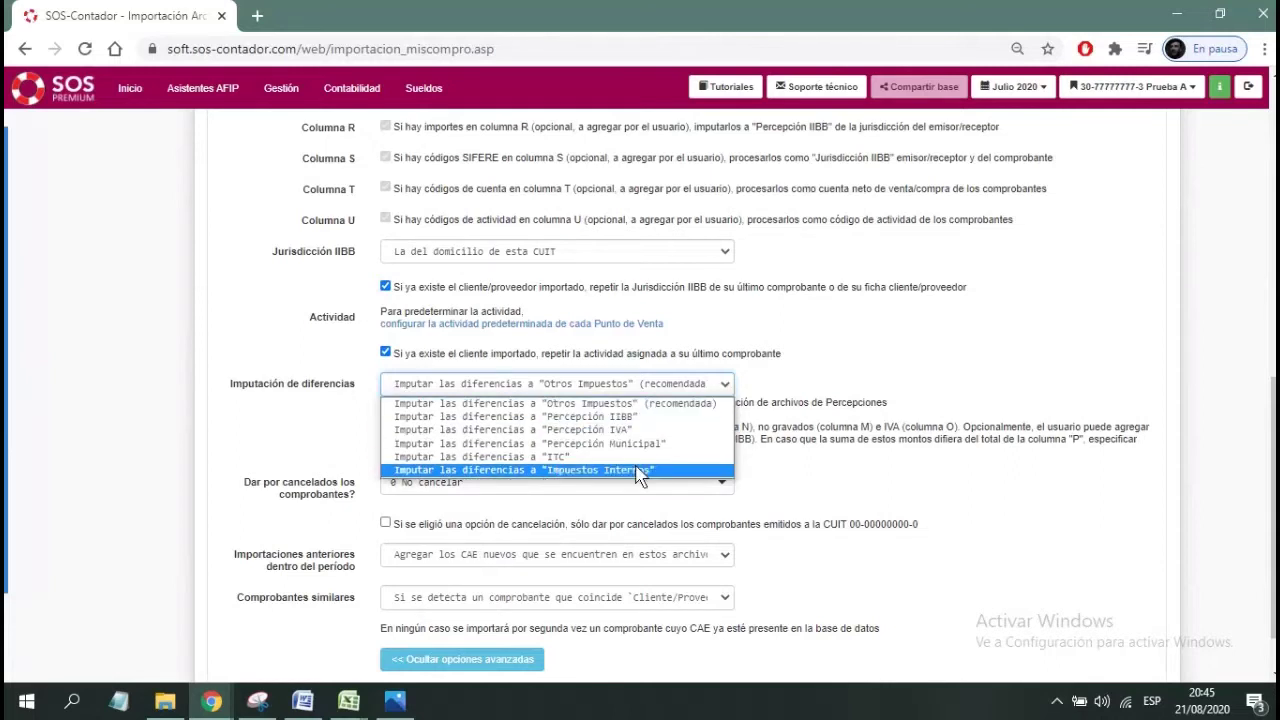
click(670, 403)
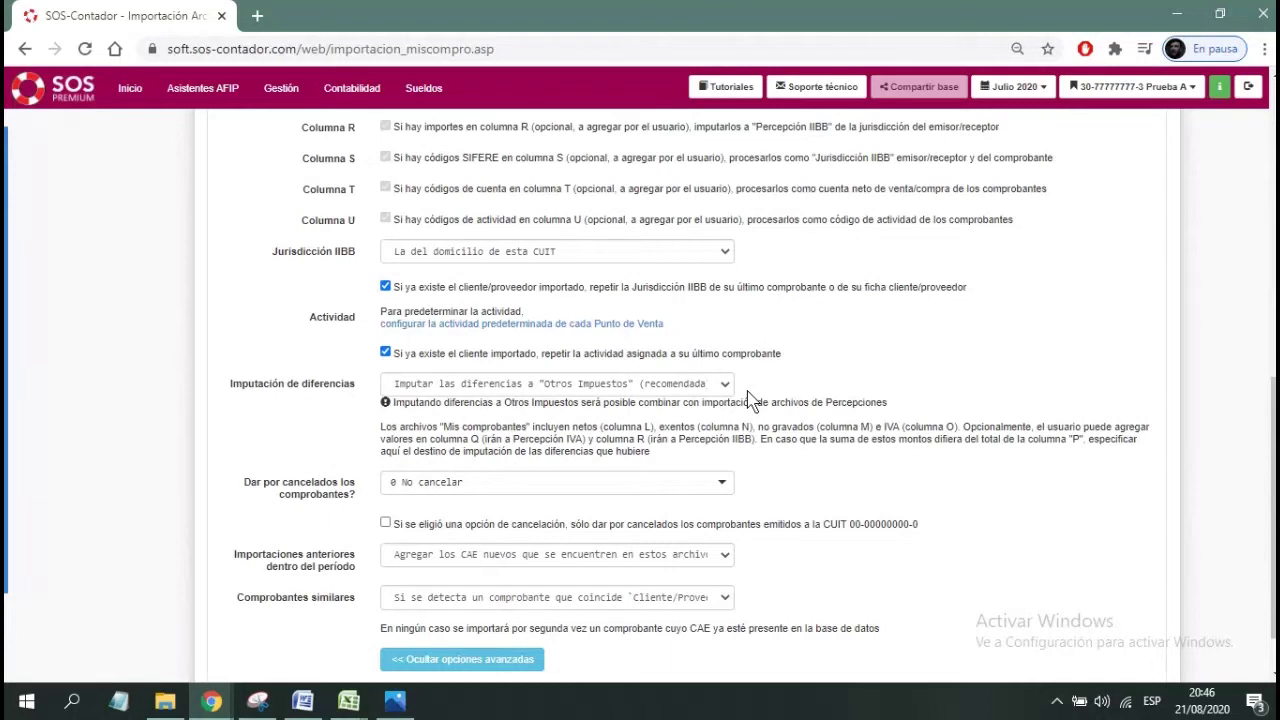
Examine the available choices for treating vouchers as cancelled and for handling previous imports within the period.
scroll(750, 398, down, 1)
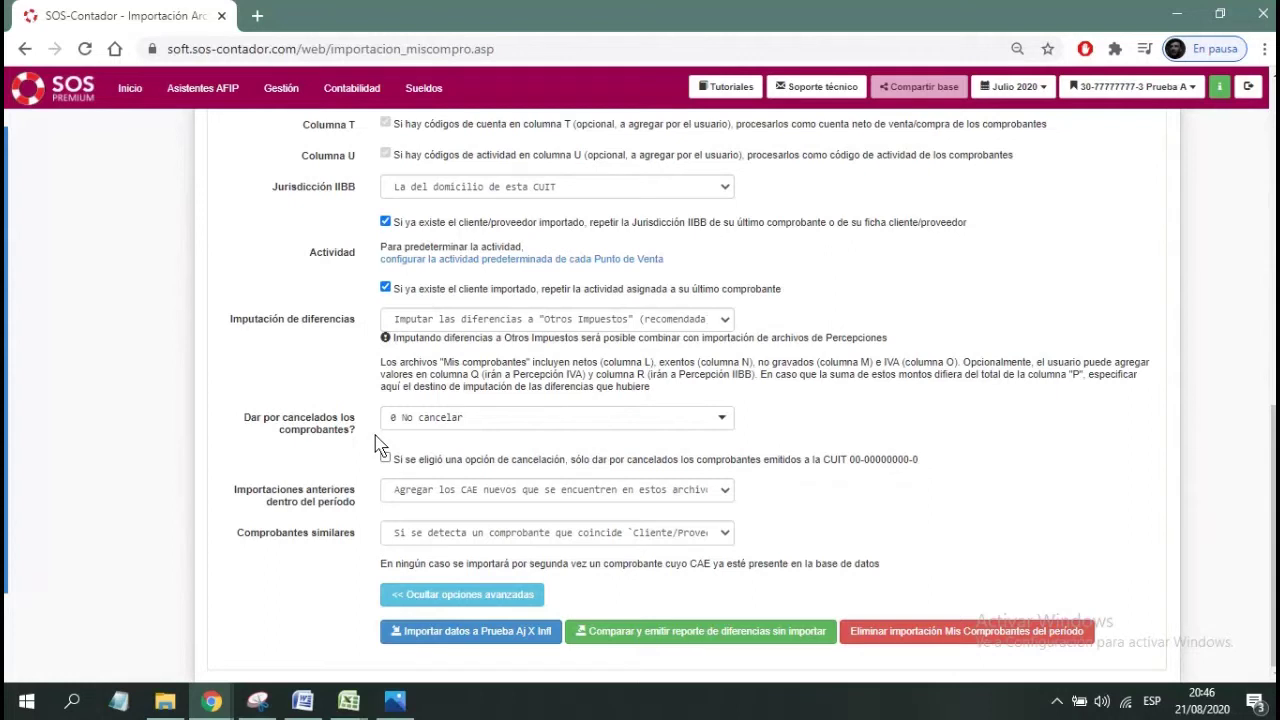
click(662, 417)
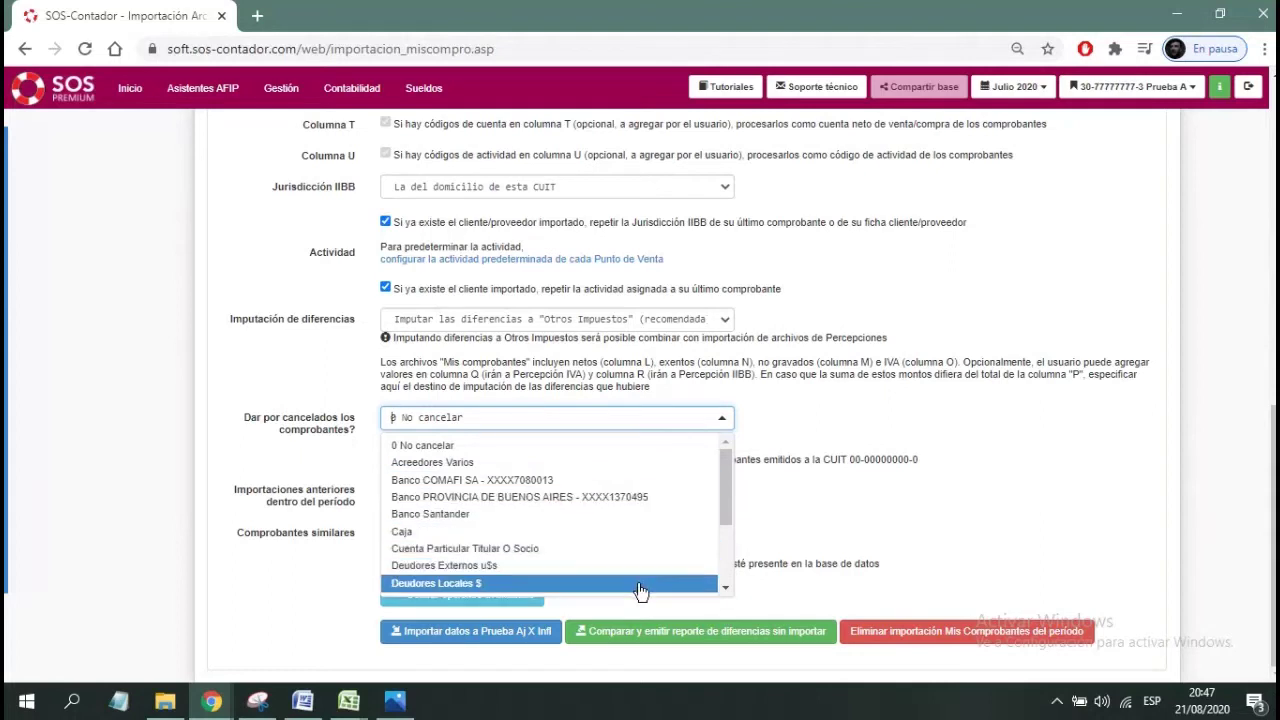
click(365, 450)
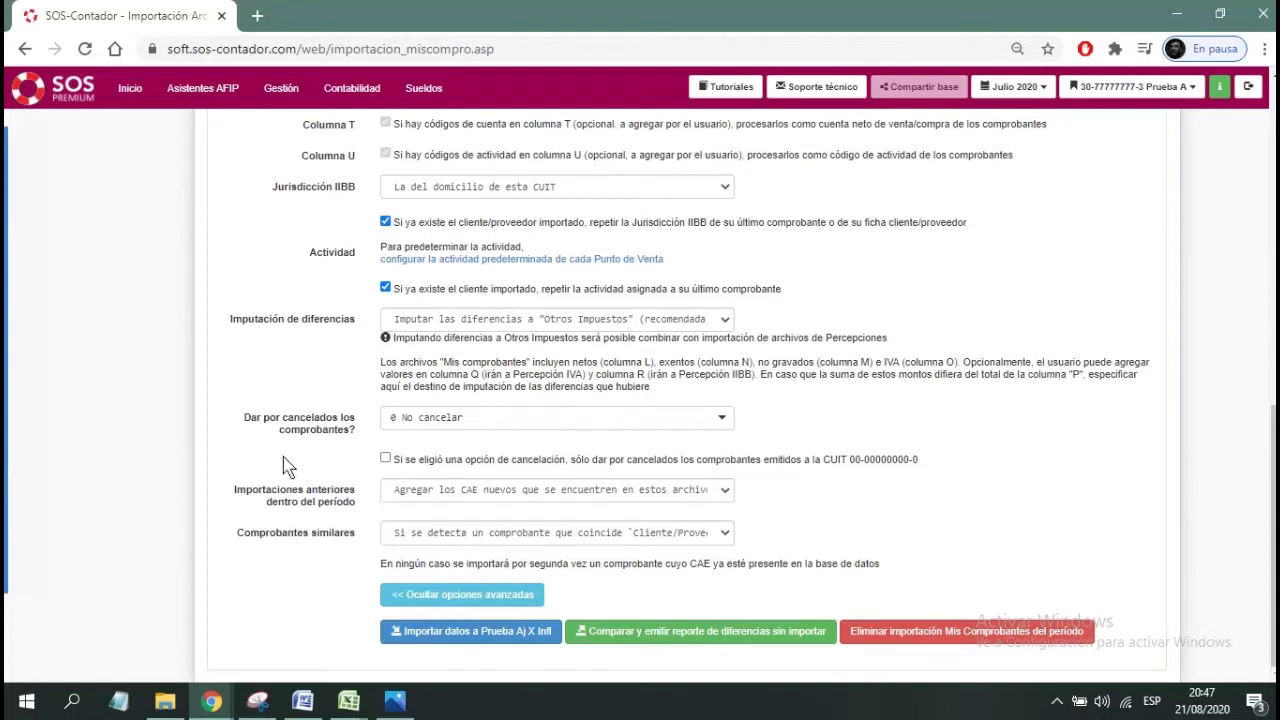
click(707, 495)
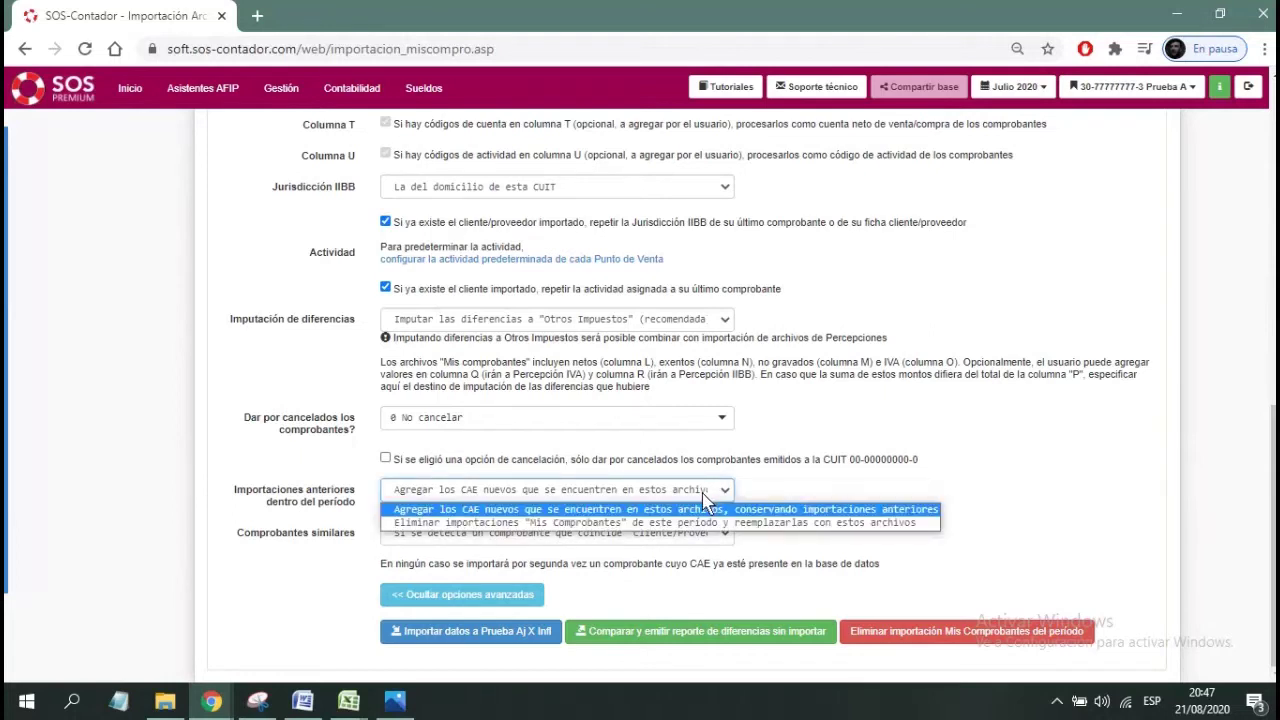
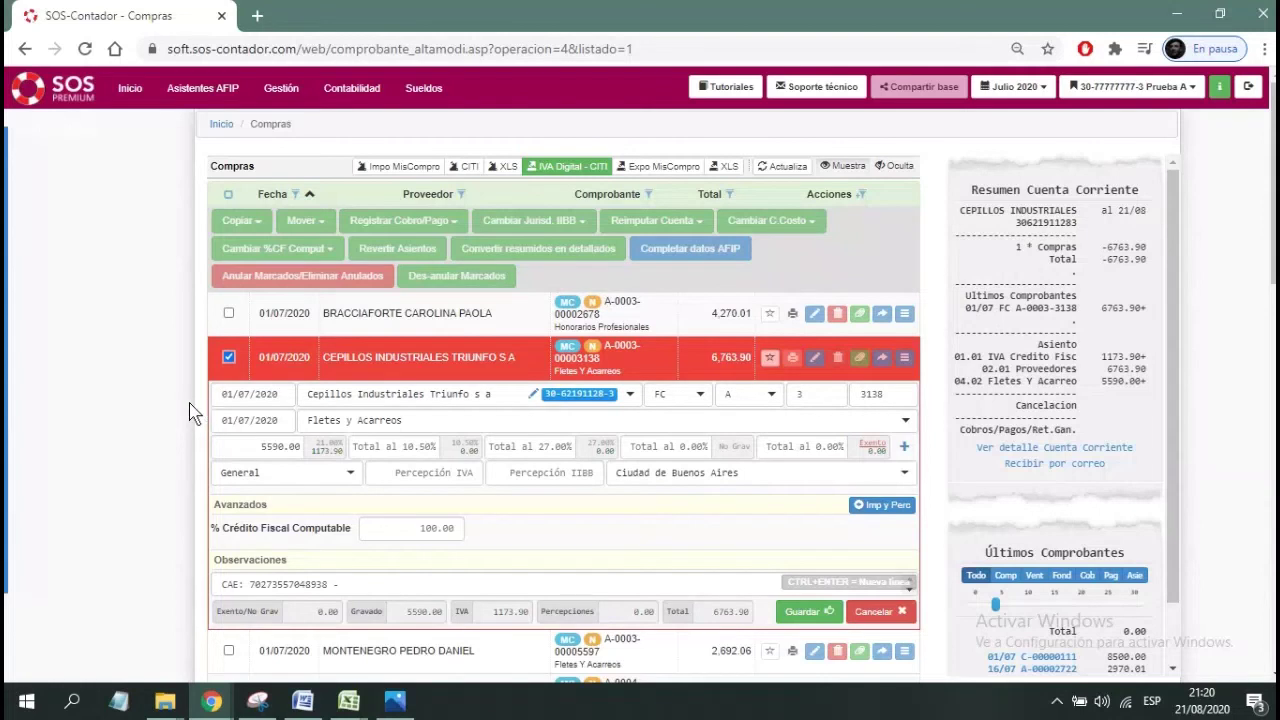
Cancel editing the Cepillos Industriales purchase and mark five more 01/07/2020 purchases for converting from summarised to detailed.
click(878, 612)
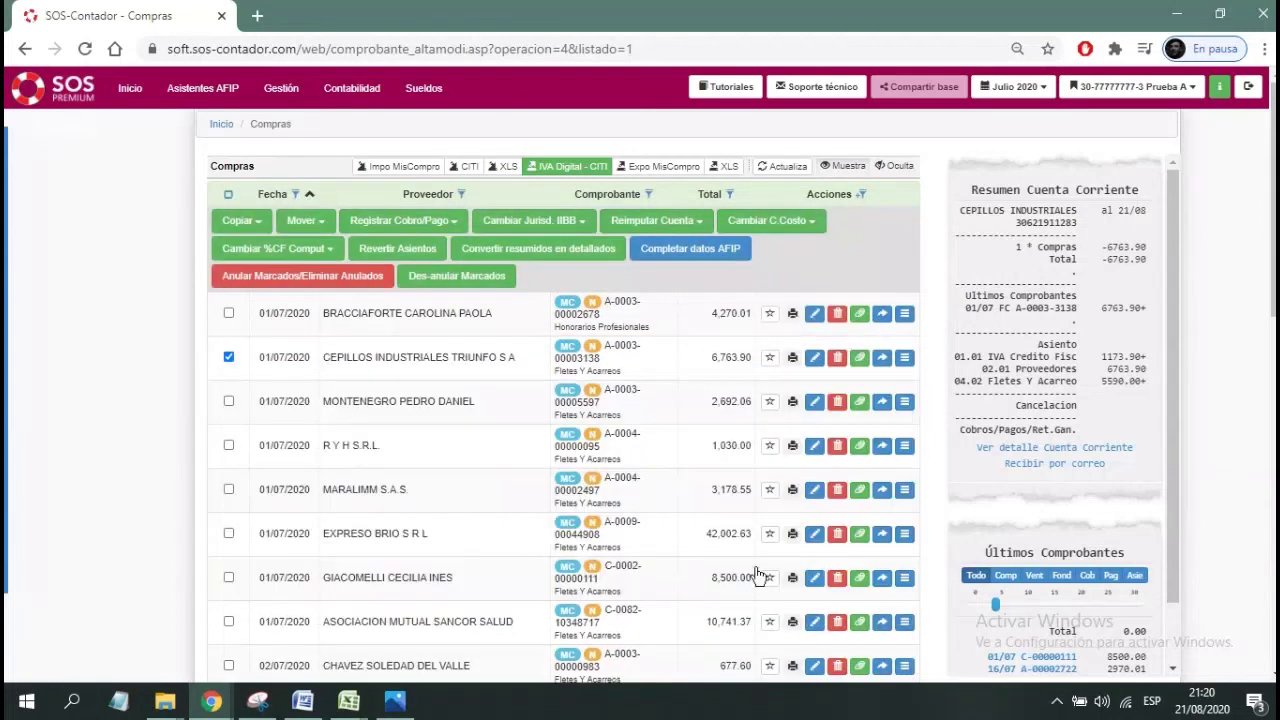
click(229, 402)
click(229, 446)
click(229, 490)
click(229, 534)
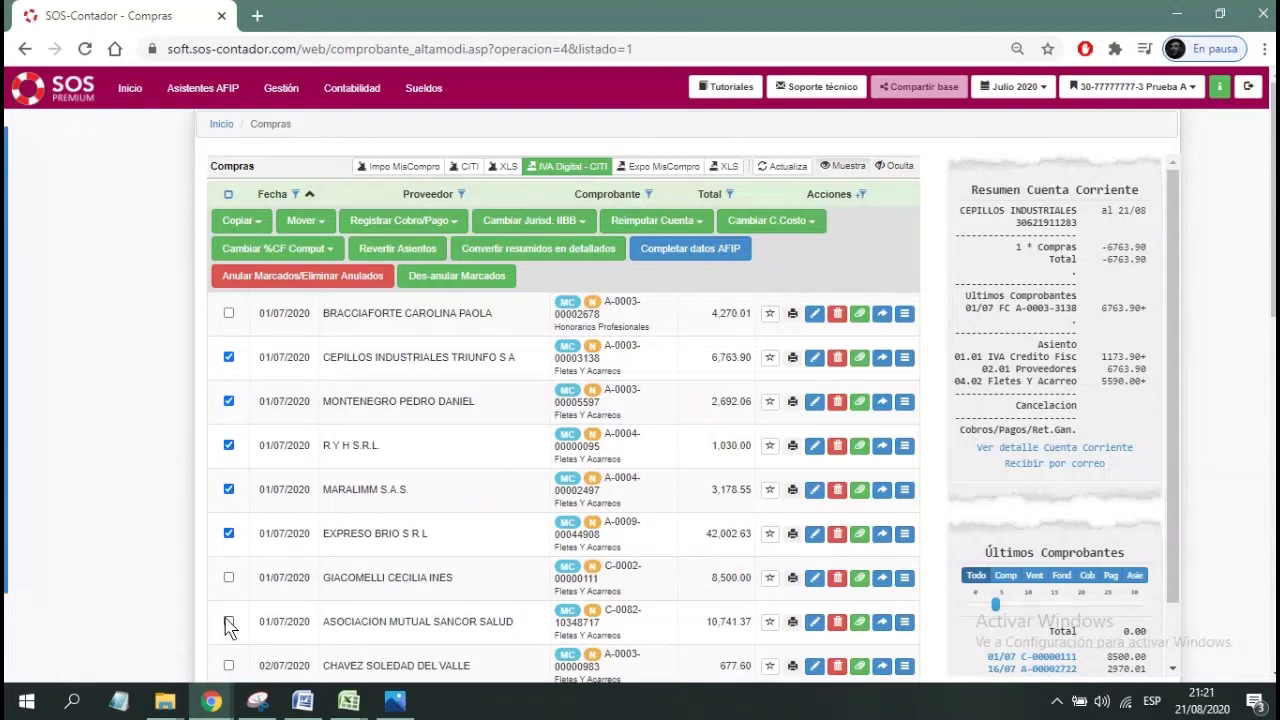
click(229, 622)
click(600, 249)
click(845, 193)
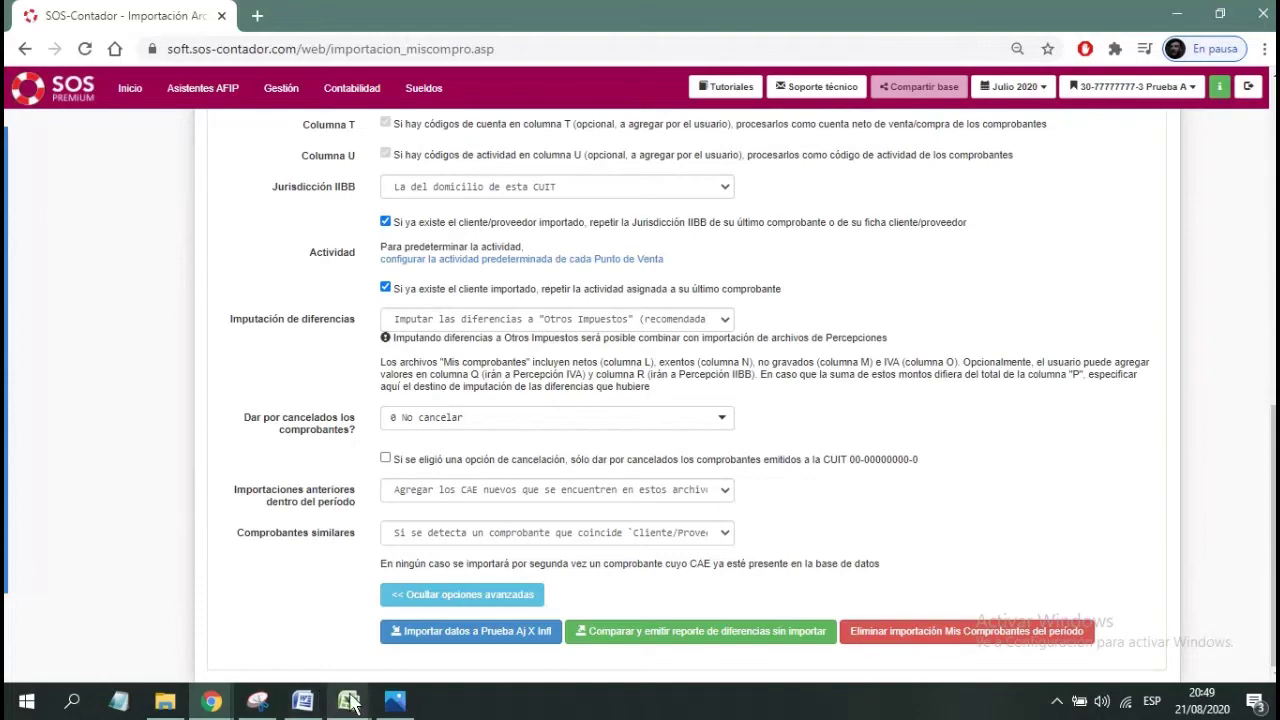
Switch to the Mis Comprobantes Recibidos workbook in Excel and examine the added Perc. IVA, Perc. IIBB and Jurisdiccion IIBB columns.
mouse_move(352, 703)
click(300, 636)
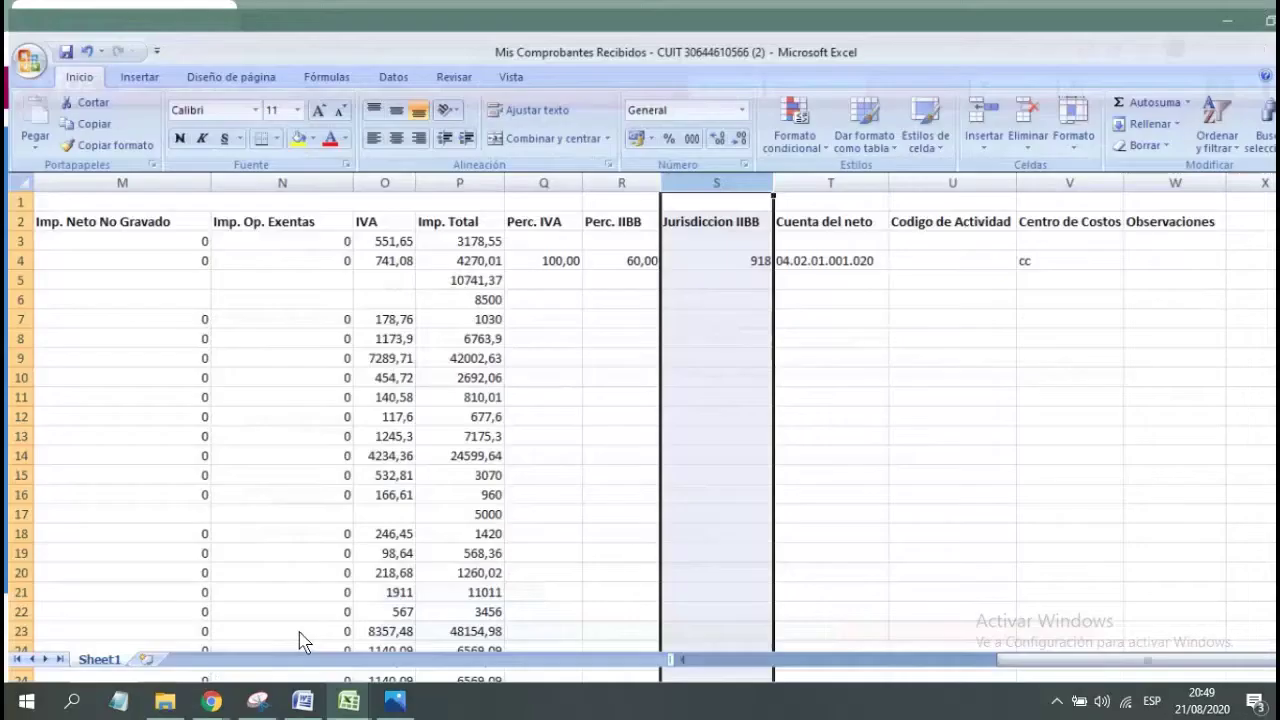
click(746, 463)
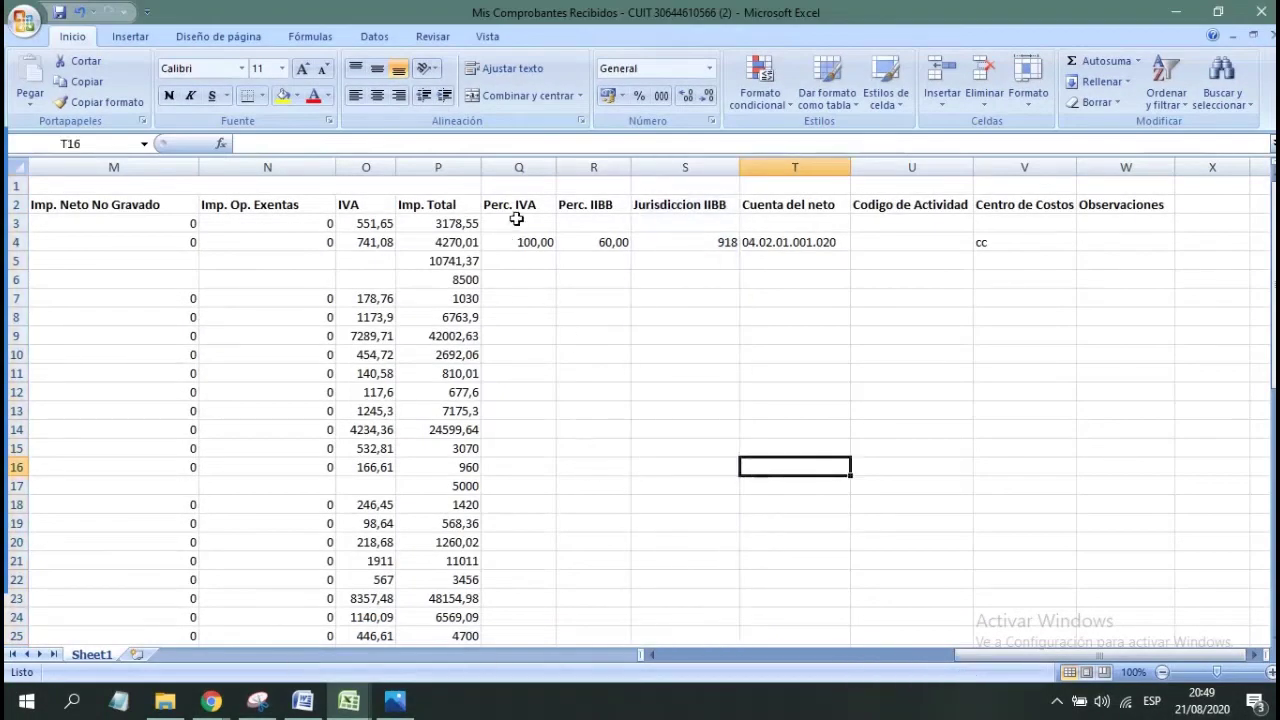
drag(516, 205, 1150, 206)
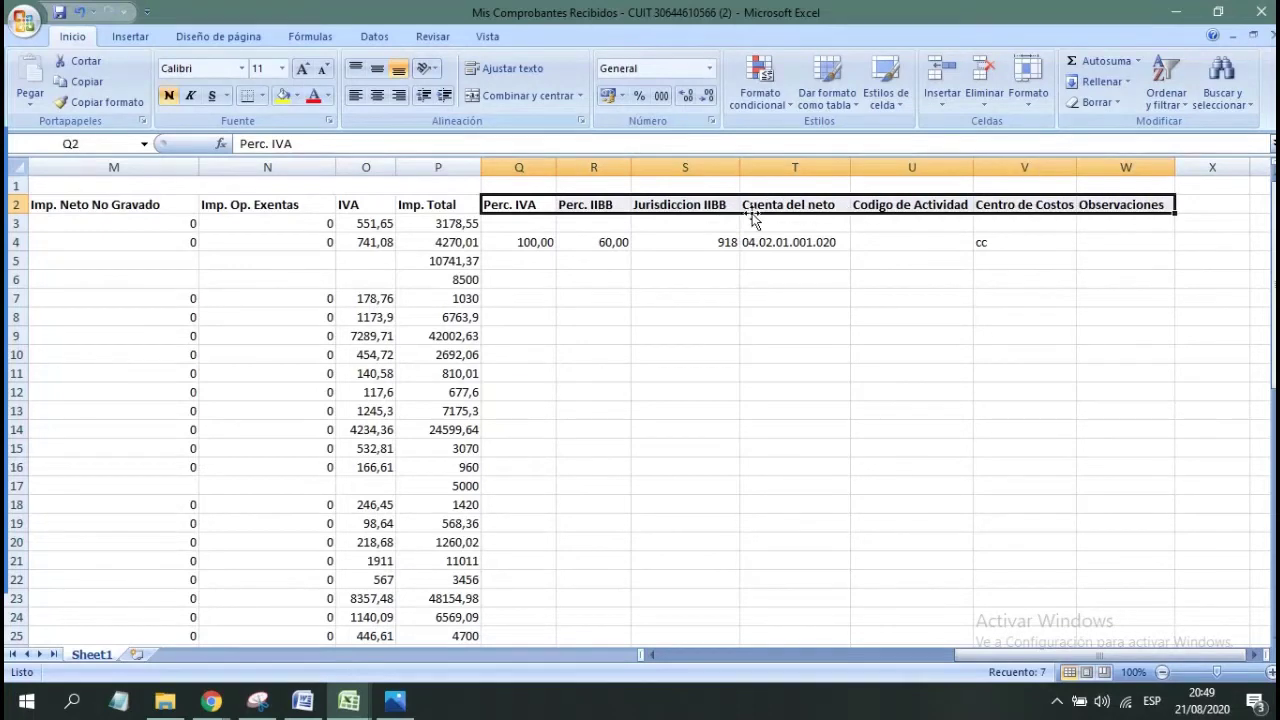
click(520, 167)
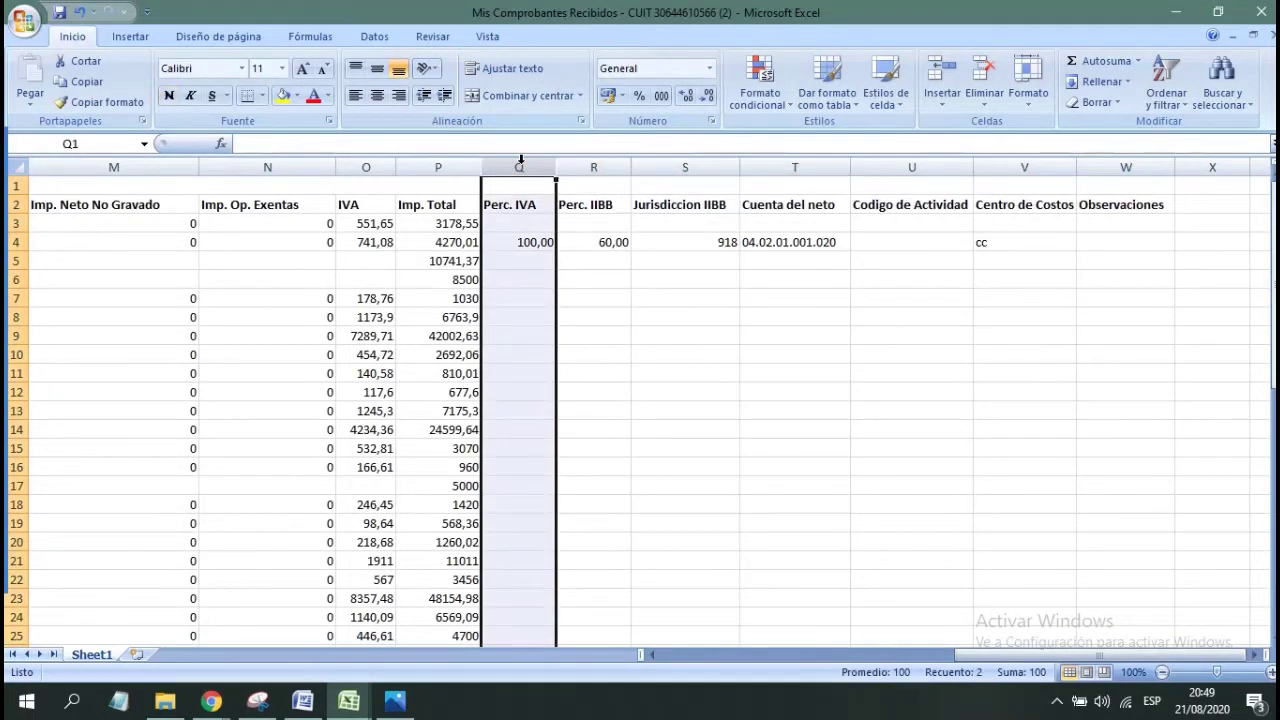
click(594, 167)
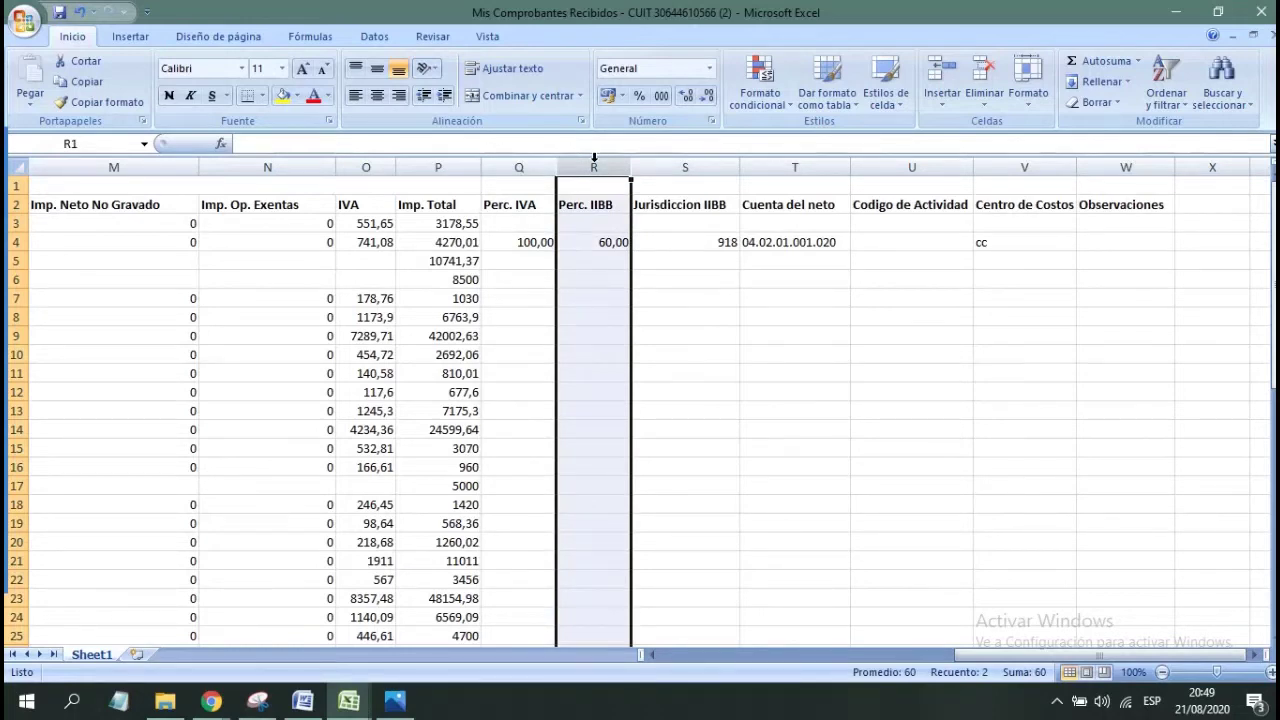
click(702, 166)
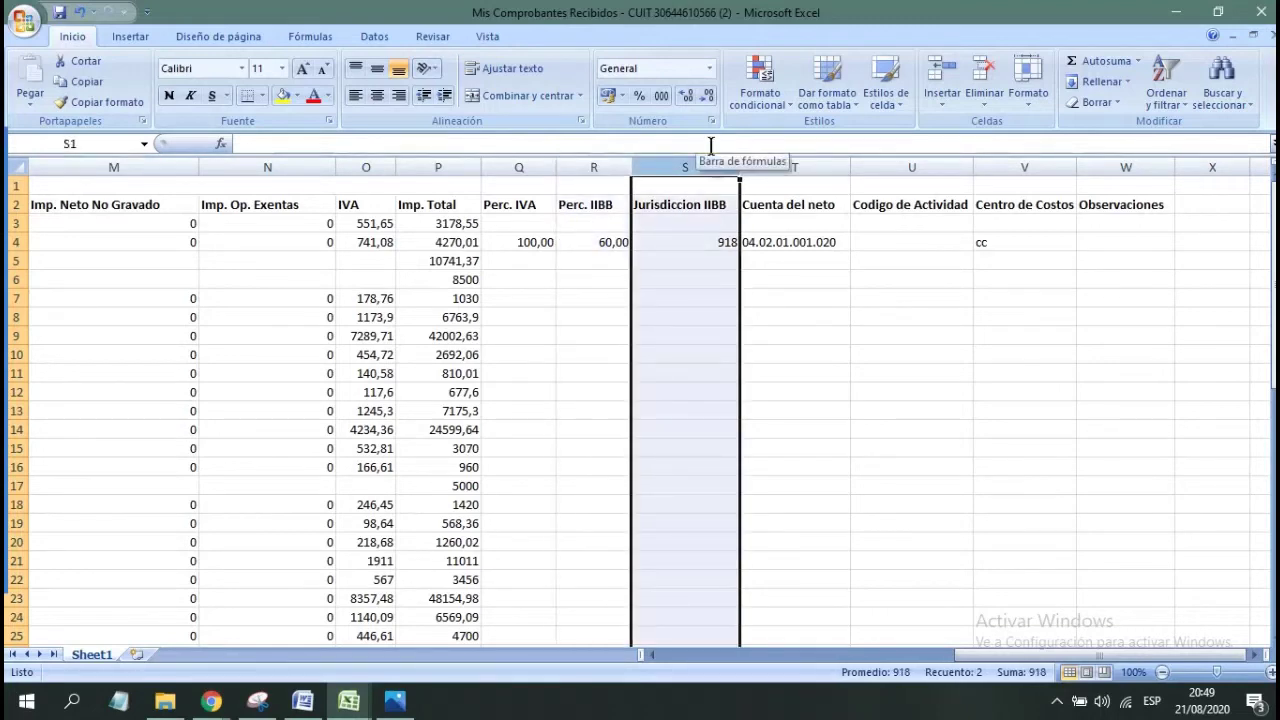
click(715, 243)
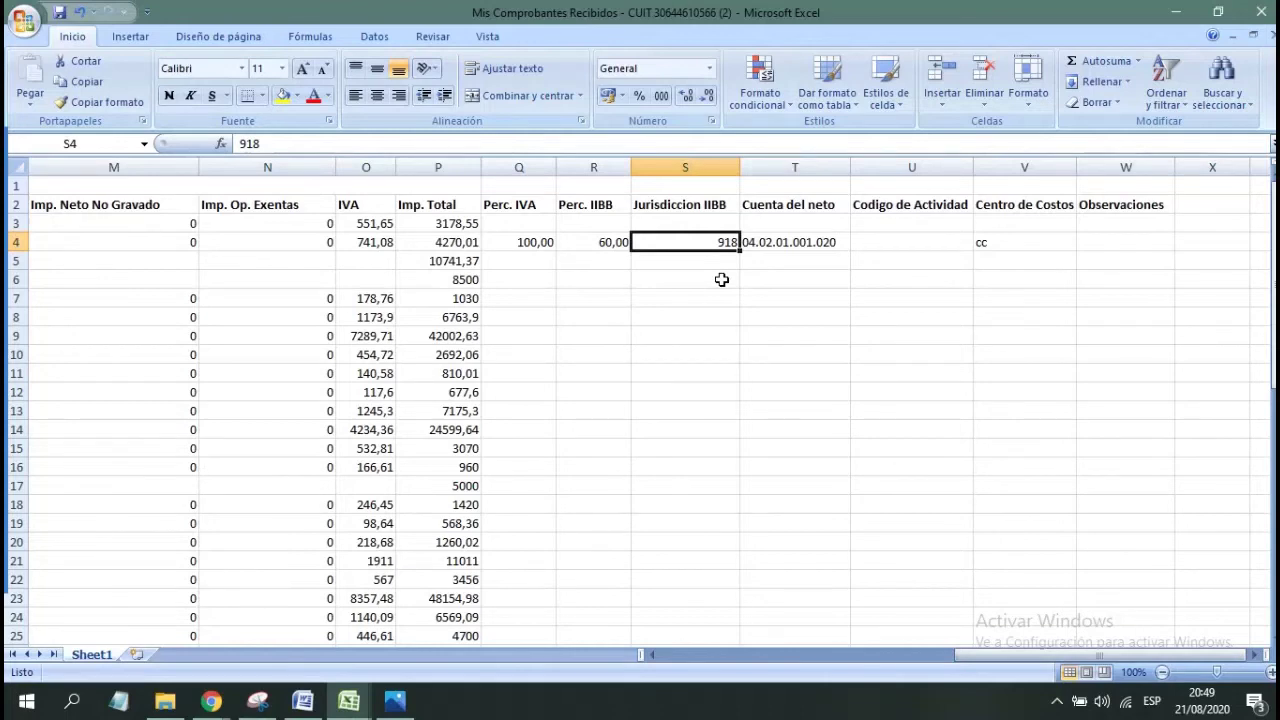
click(721, 279)
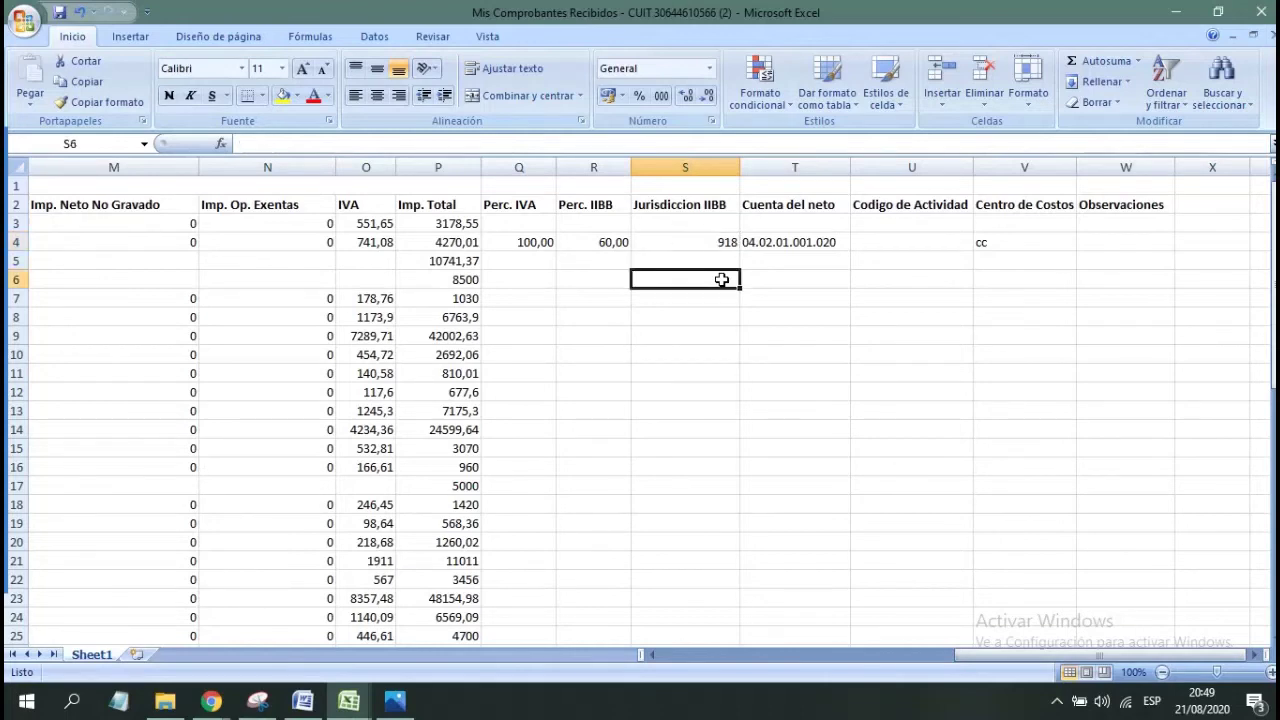
Examine the Cuenta del neto, Codigo de Actividad, Centro de Costos and Observaciones columns, including the entries in row 4.
click(798, 166)
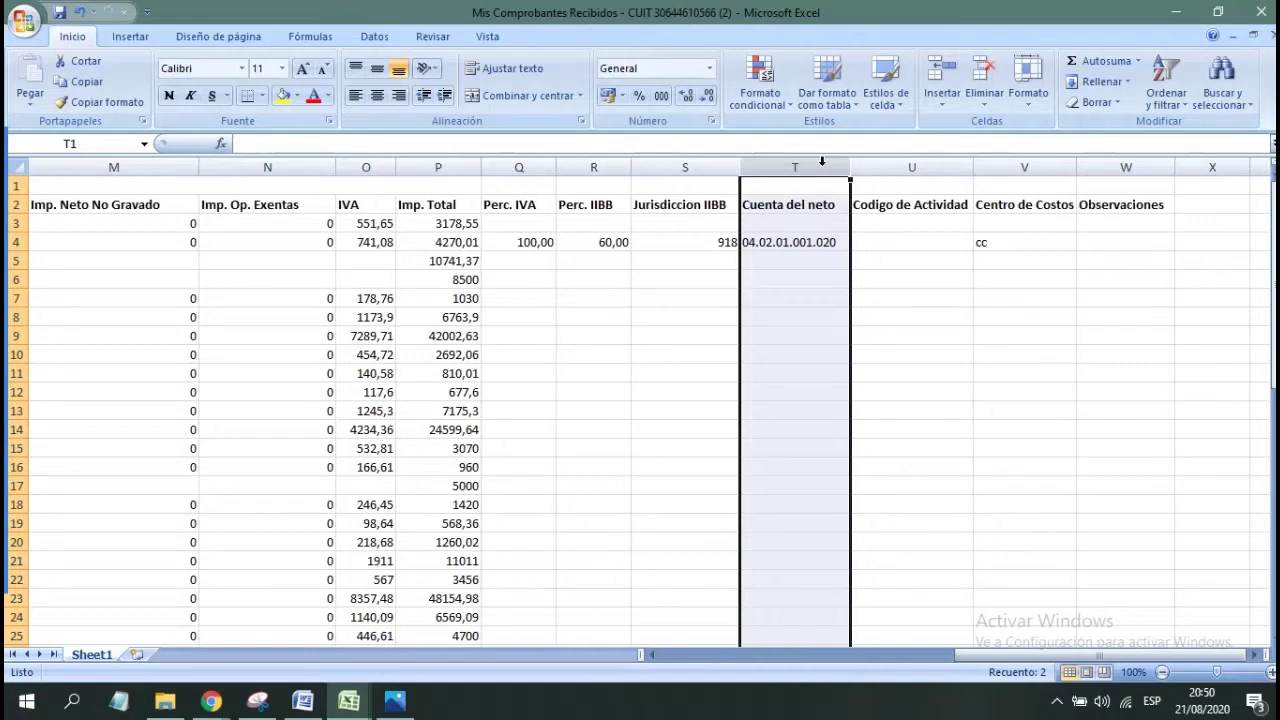
click(822, 247)
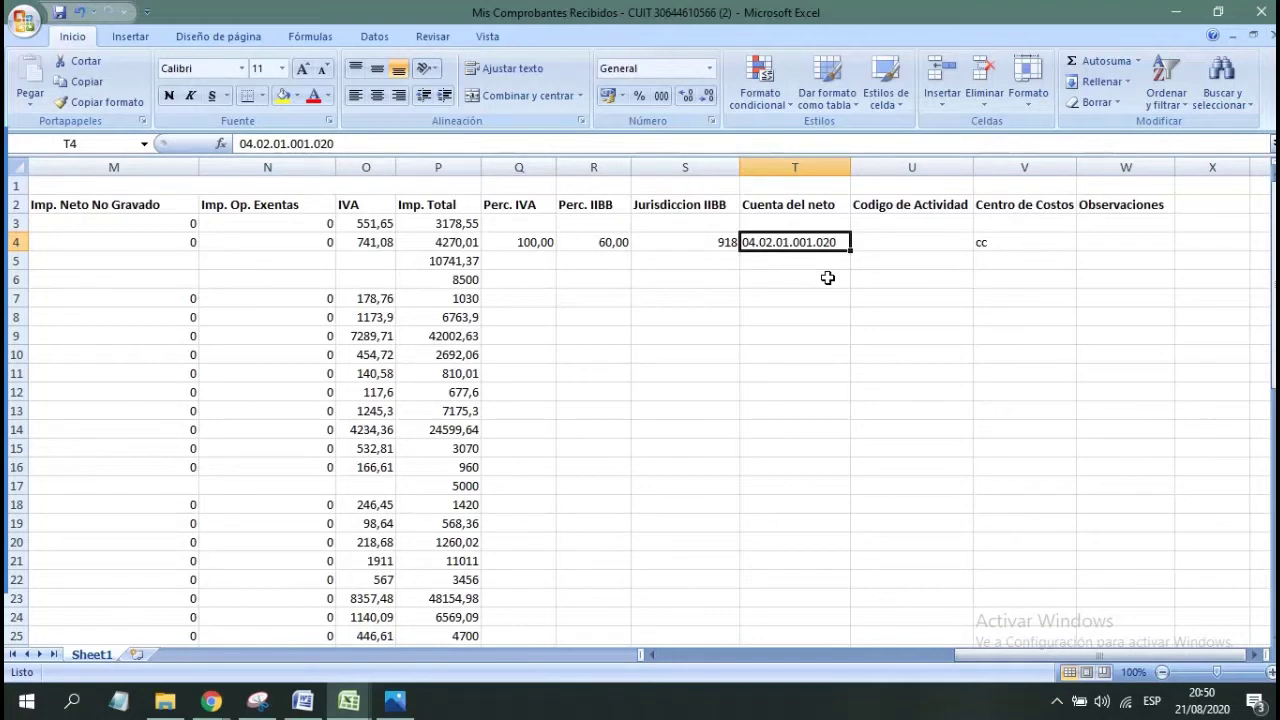
click(943, 167)
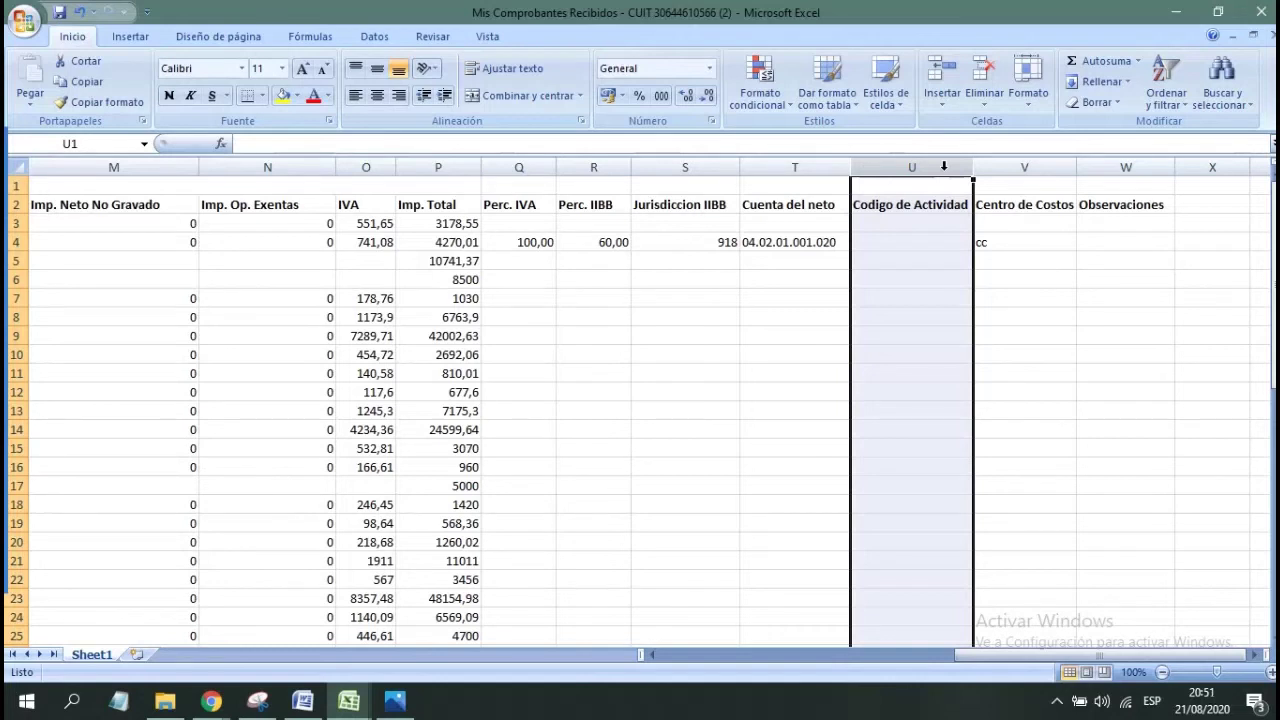
click(1062, 163)
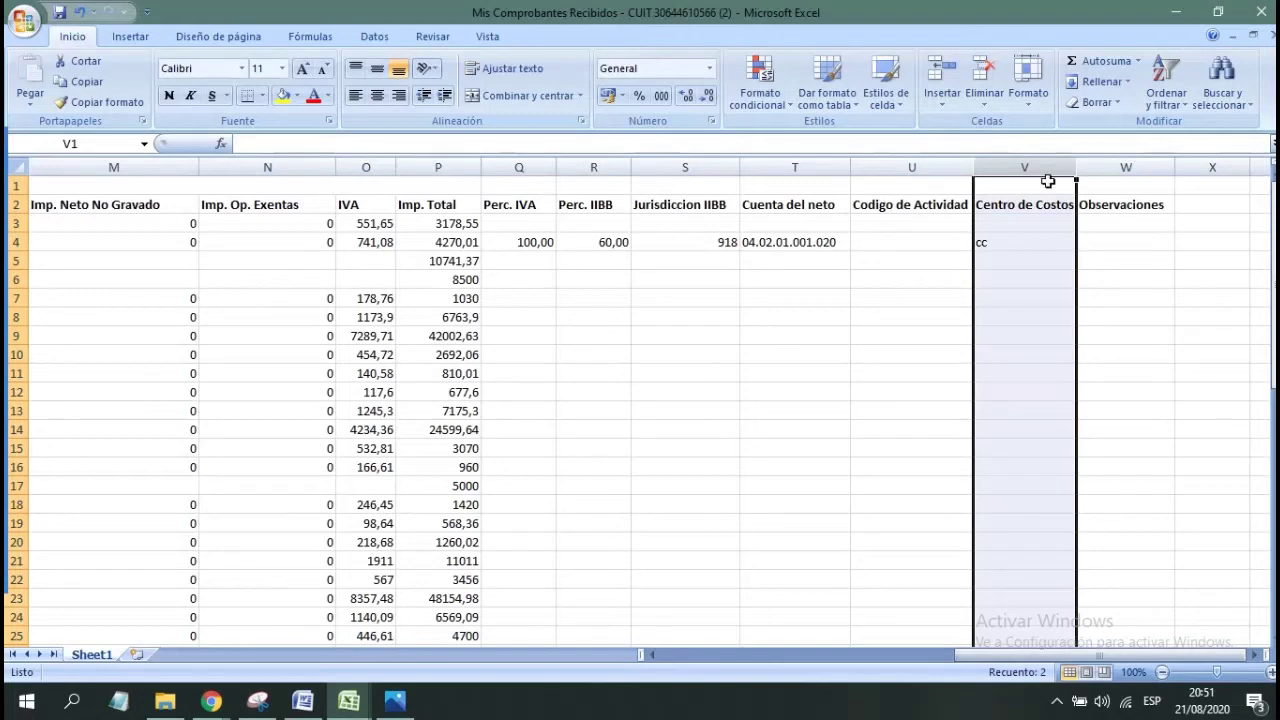
click(1014, 242)
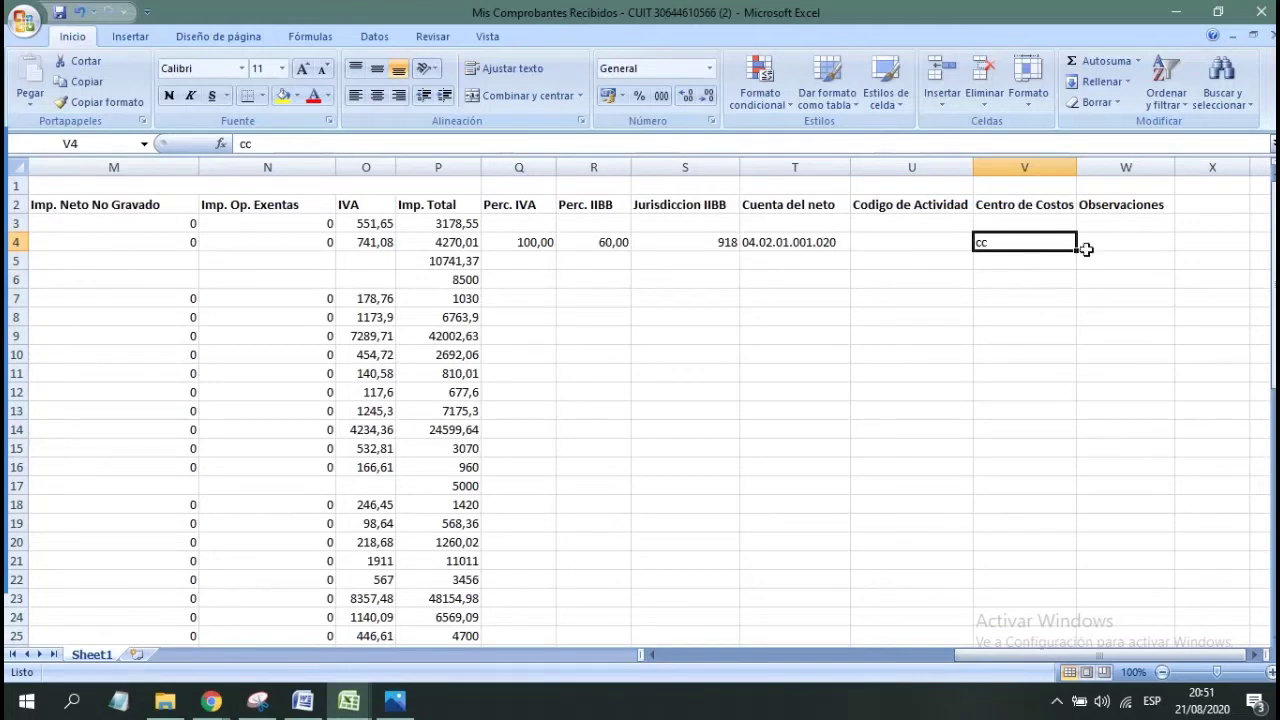
click(1141, 172)
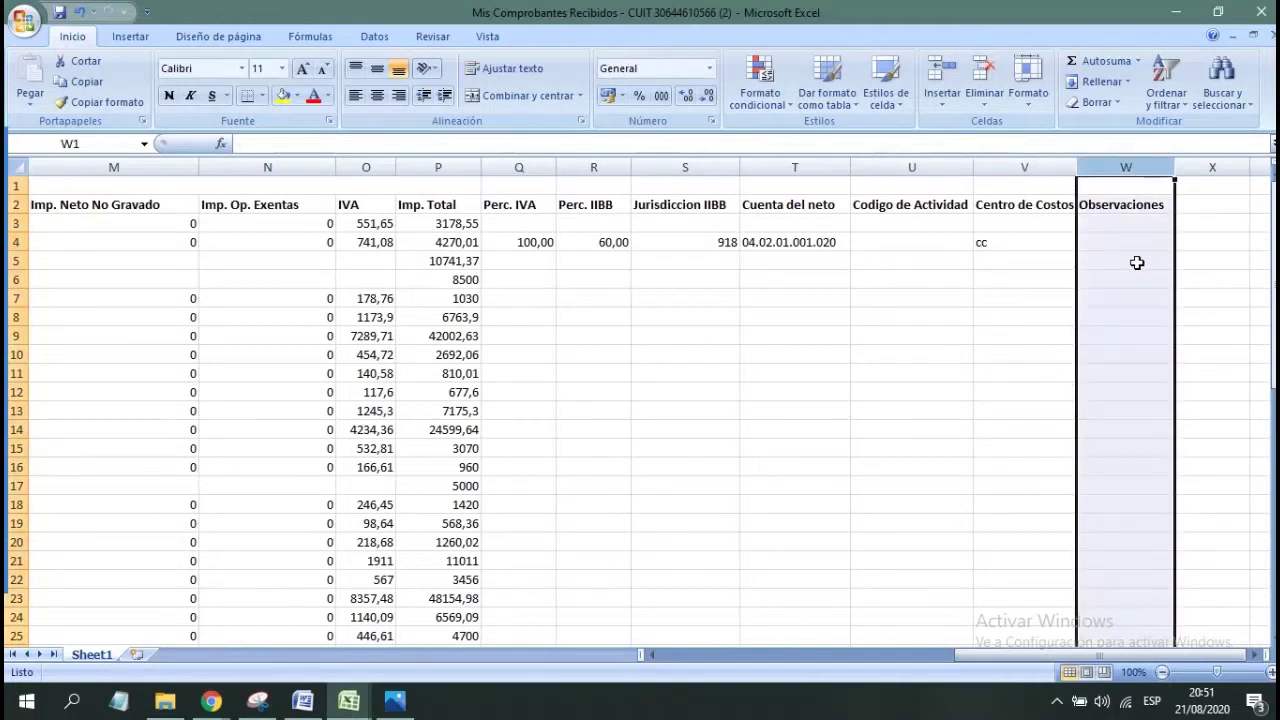
click(1194, 261)
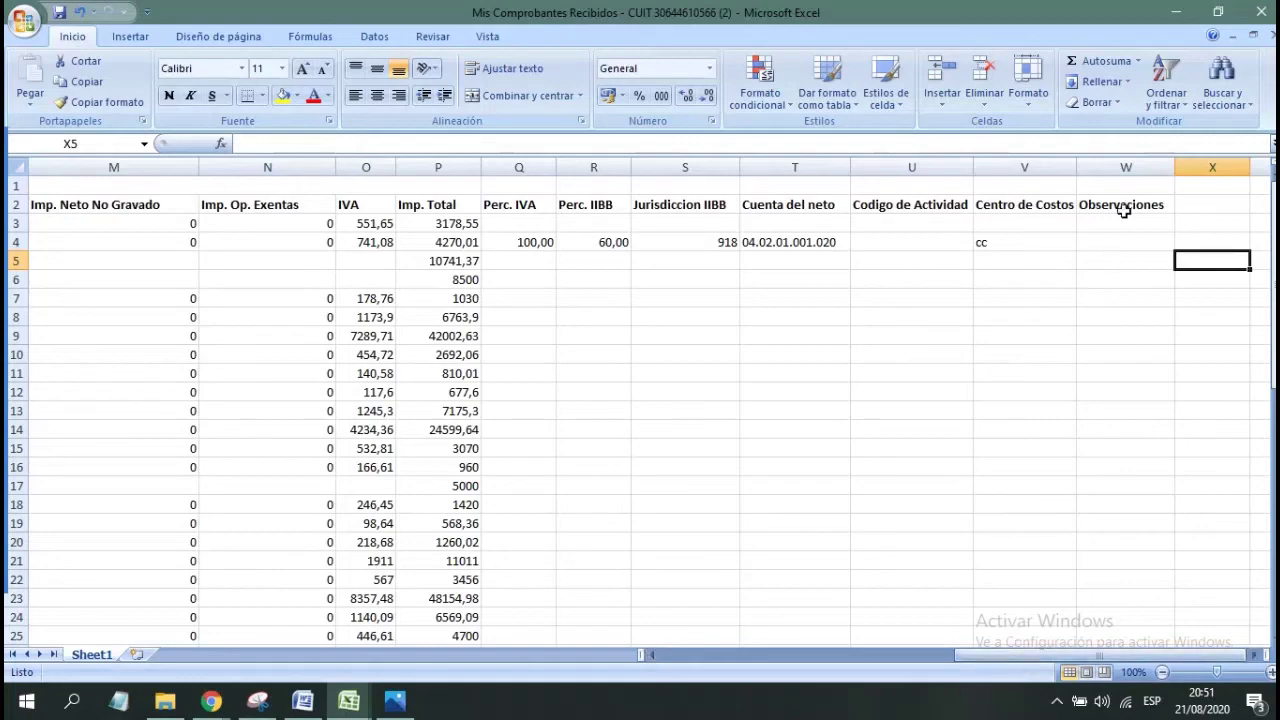
Return to the SOS-Contador import page and look up where data can be exported.
click(1176, 12)
click(130, 88)
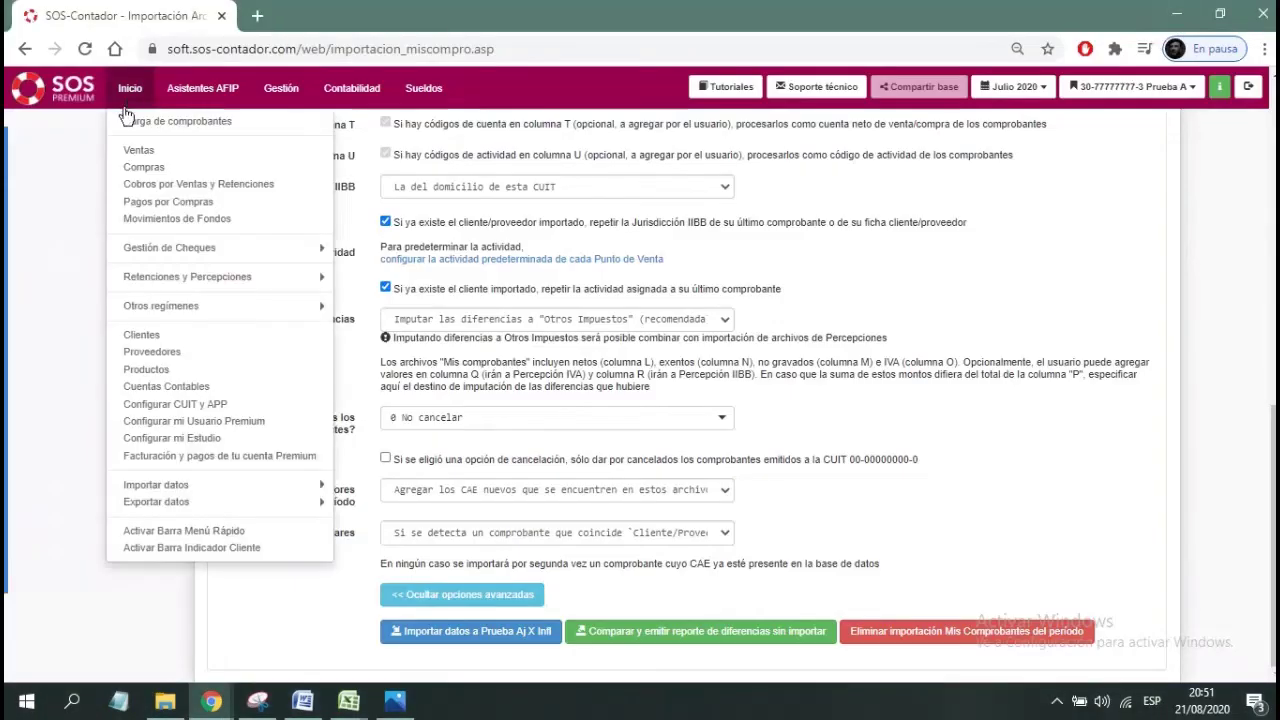
mouse_move(237, 505)
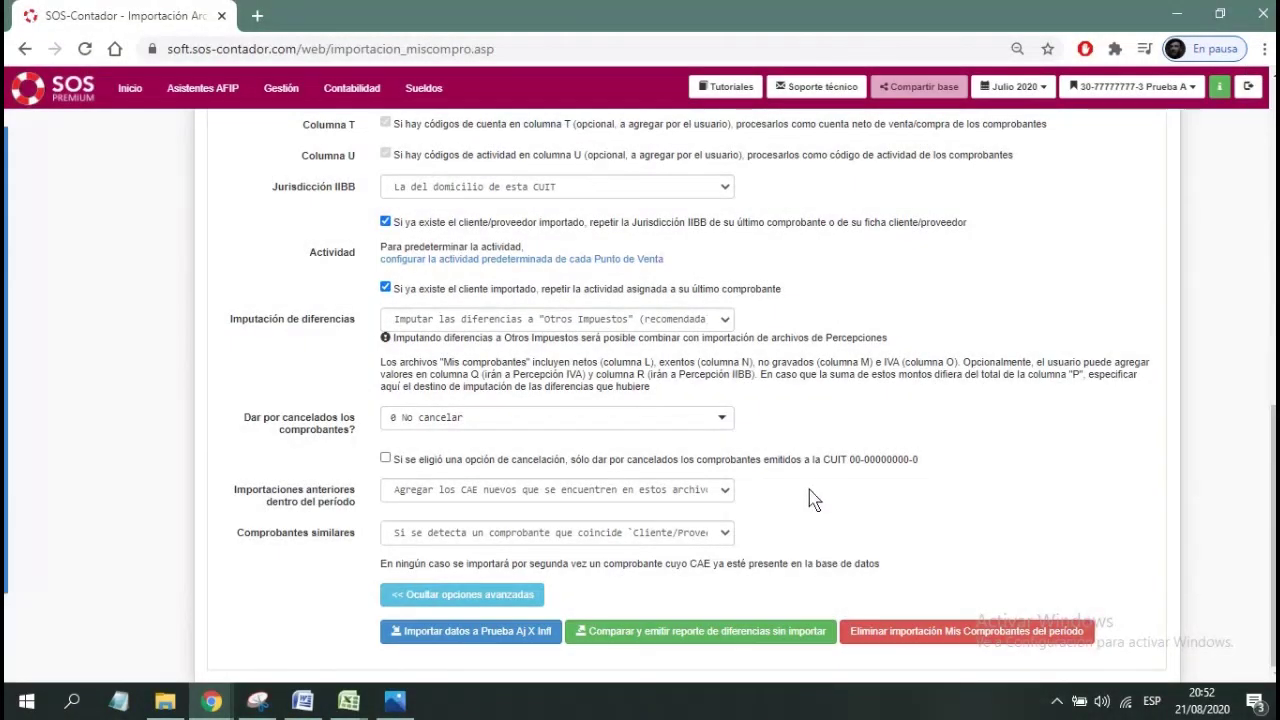
Import the vouchers into Prueba Aj X Infl and open the downloaded import results file in Excel despite its format mismatch.
click(527, 642)
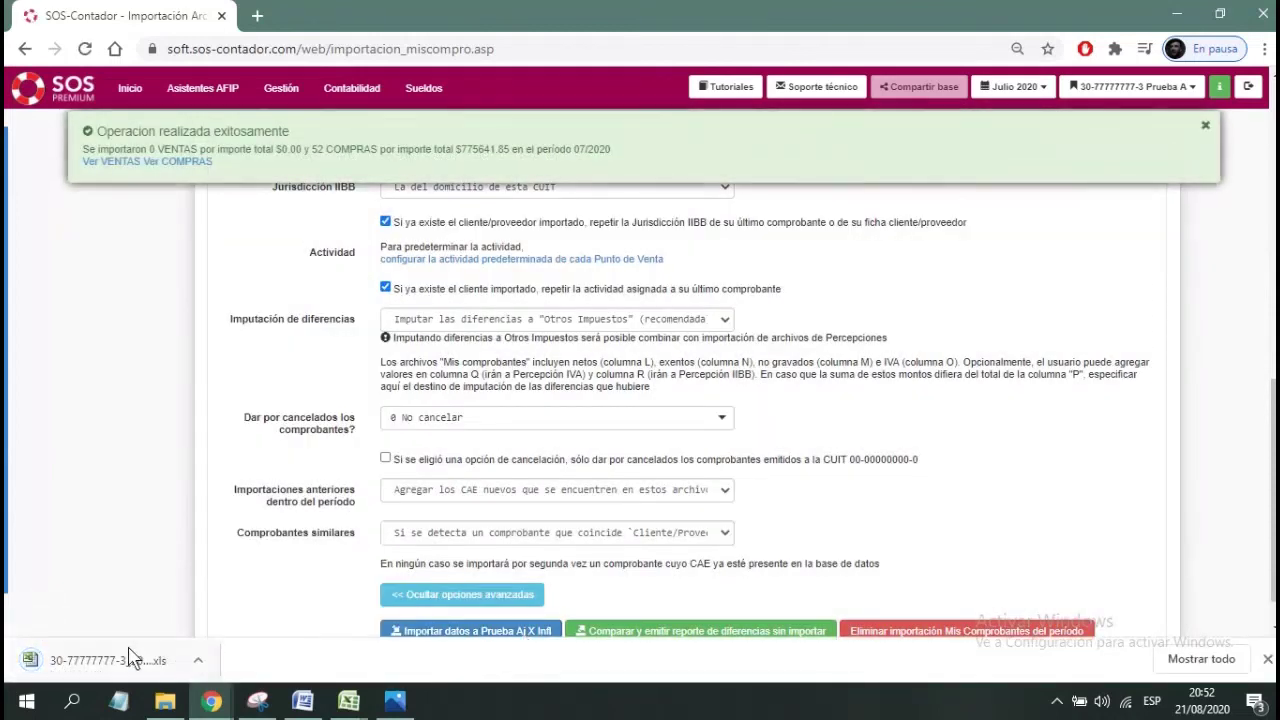
click(110, 661)
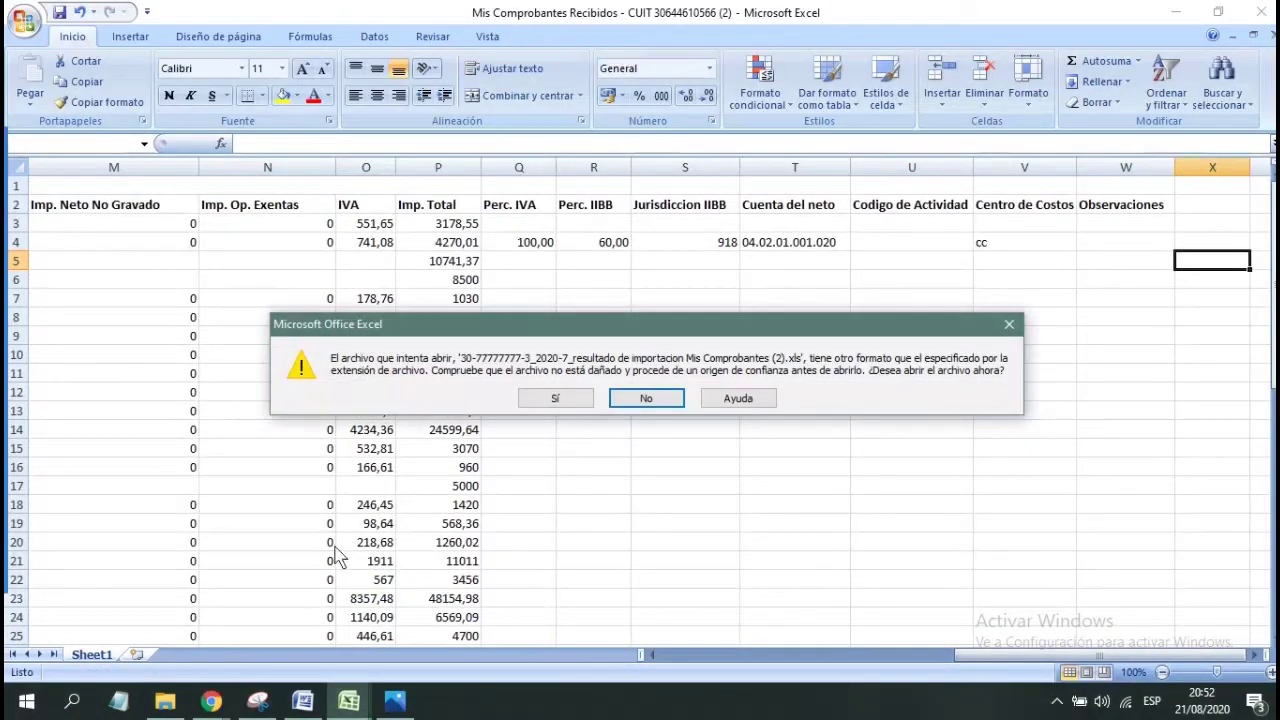
click(553, 398)
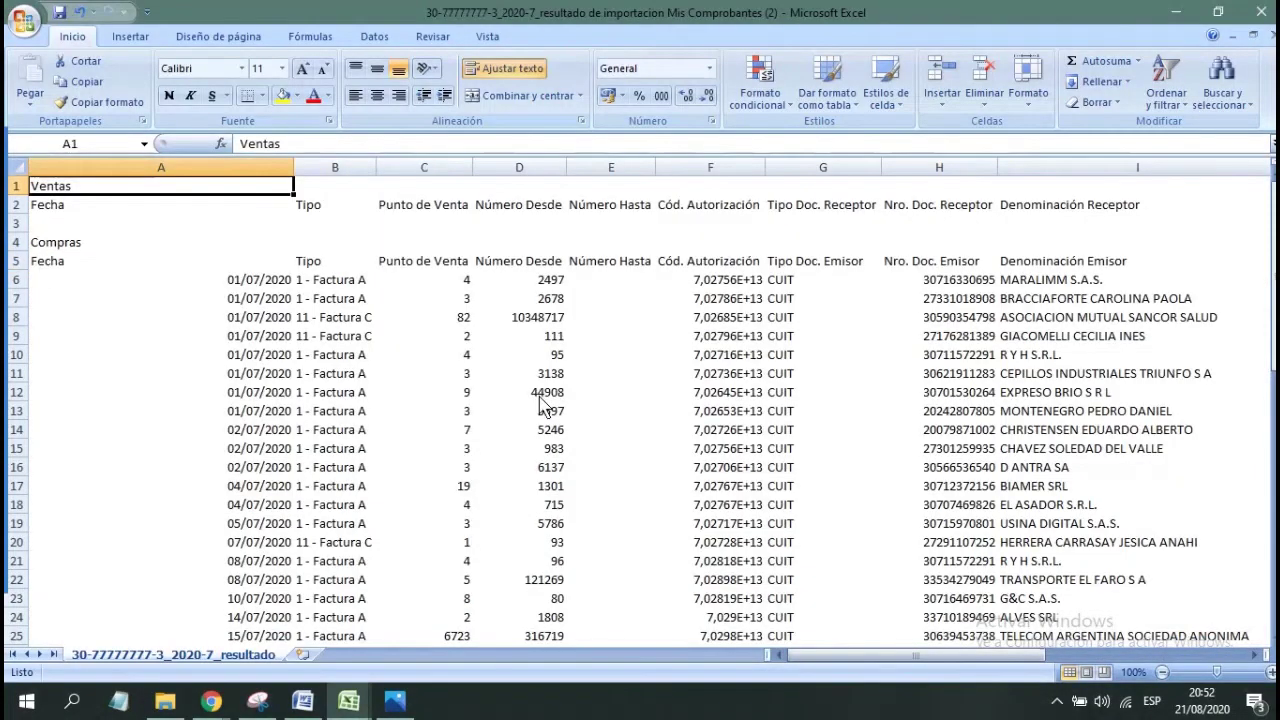
Examine the import status in column W of the July 2020 results workbook through to the last purchase row.
drag(838, 655, 1087, 653)
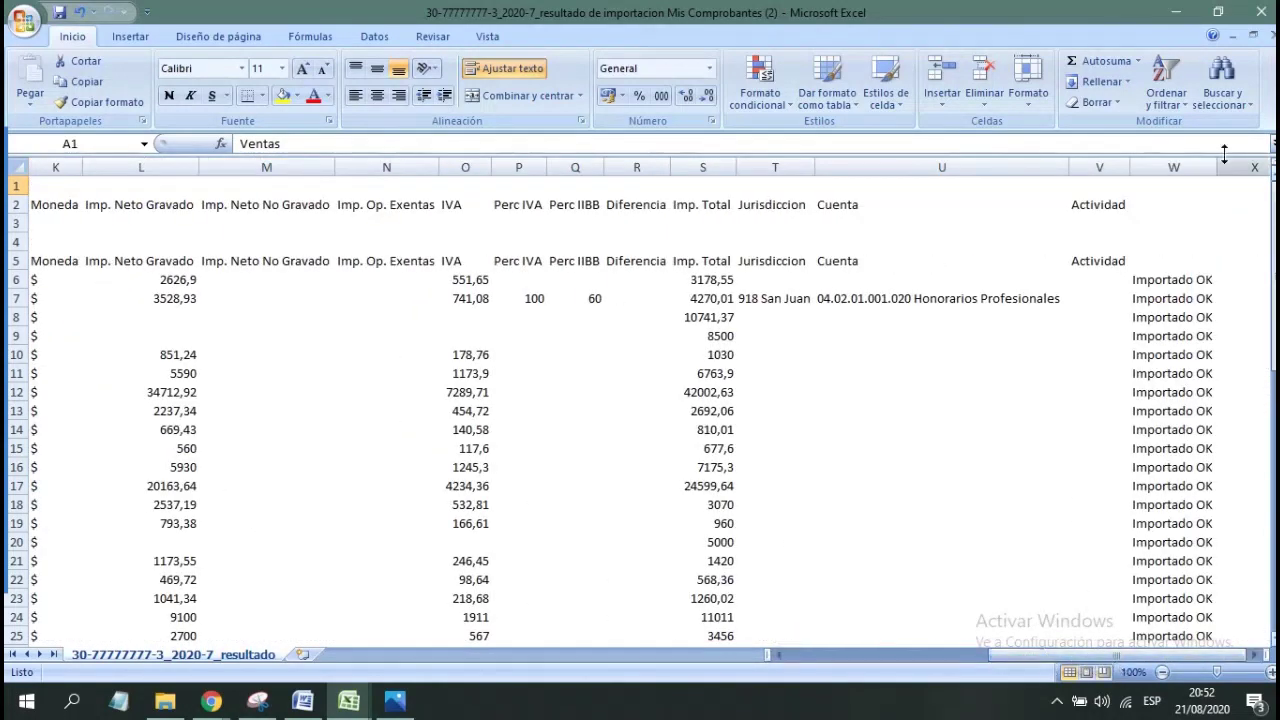
click(1174, 167)
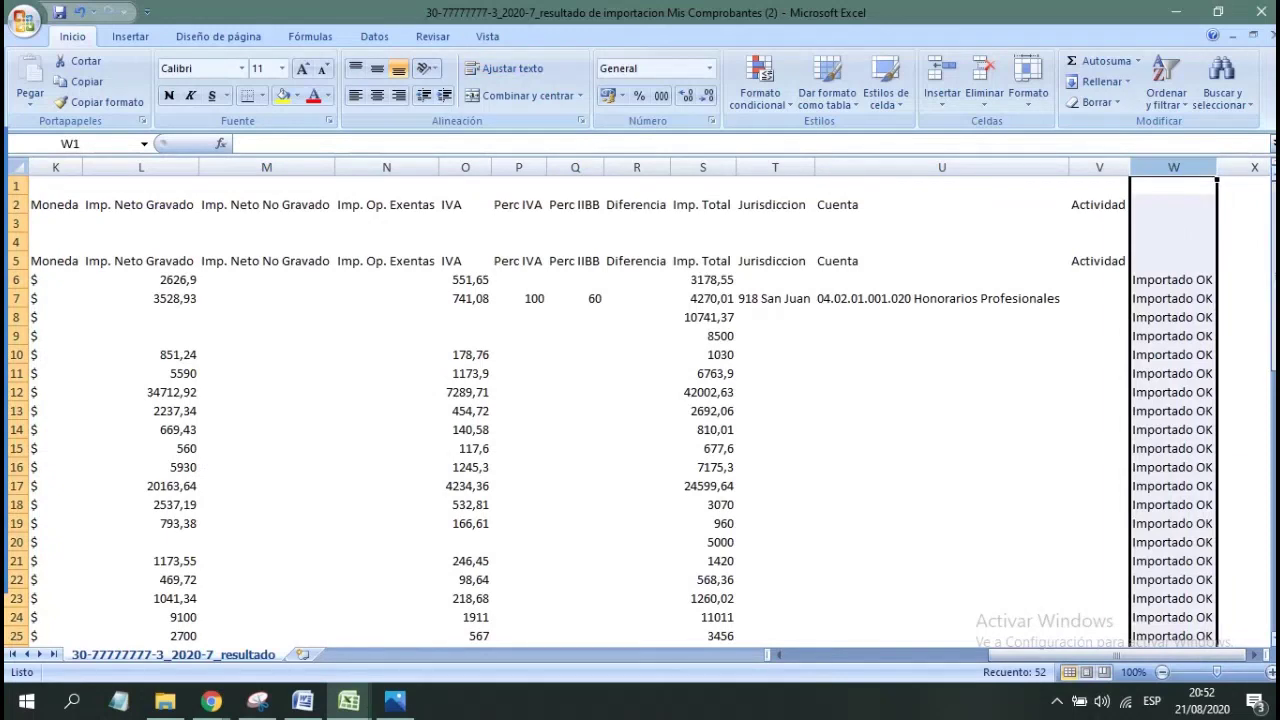
drag(1273, 190, 1272, 481)
click(1248, 481)
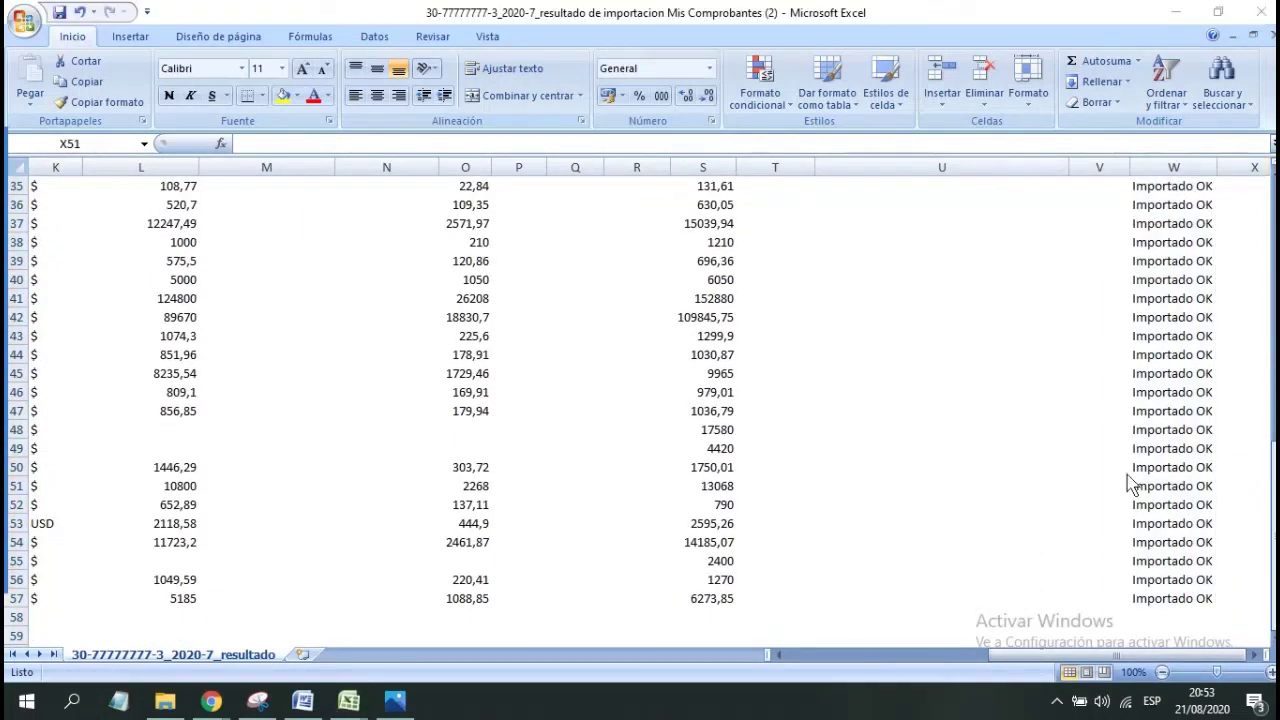
Switch to the 2020-1 import results workbook and examine the messages in column W for the purchases highlighted in red.
mouse_move(349, 703)
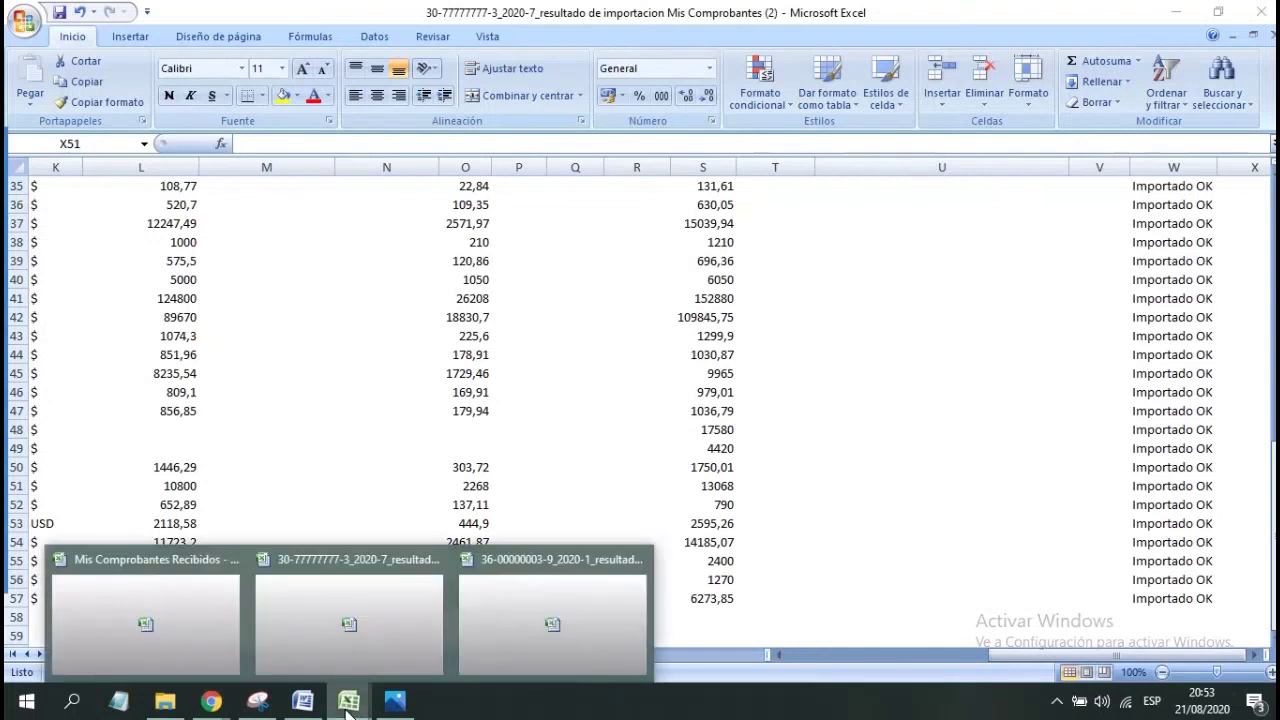
click(520, 636)
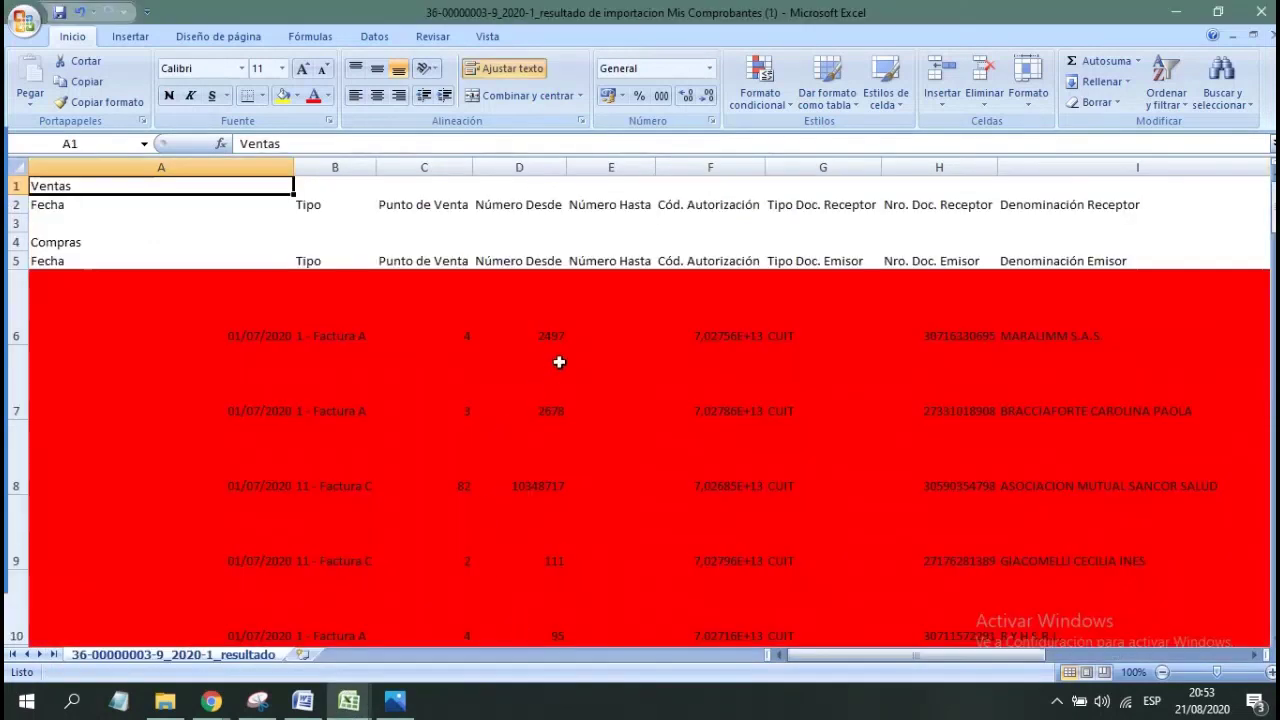
drag(843, 652, 1045, 655)
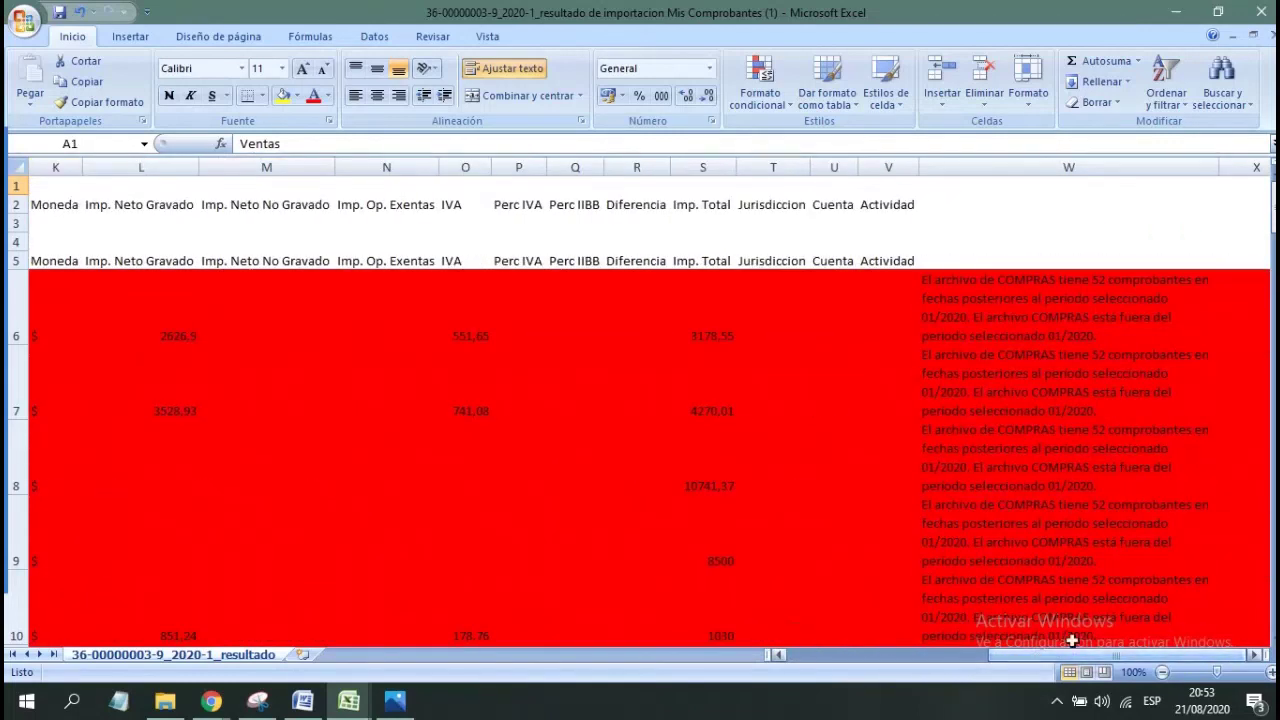
click(1148, 281)
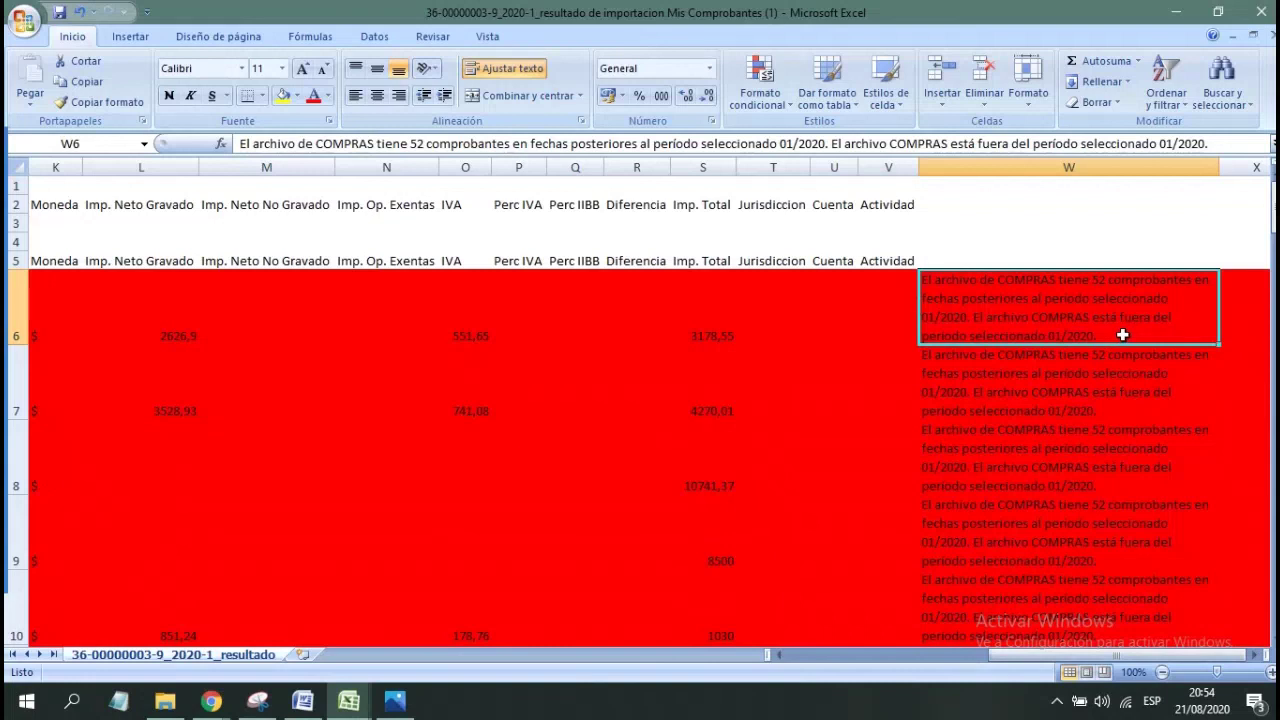
drag(1273, 222, 1273, 234)
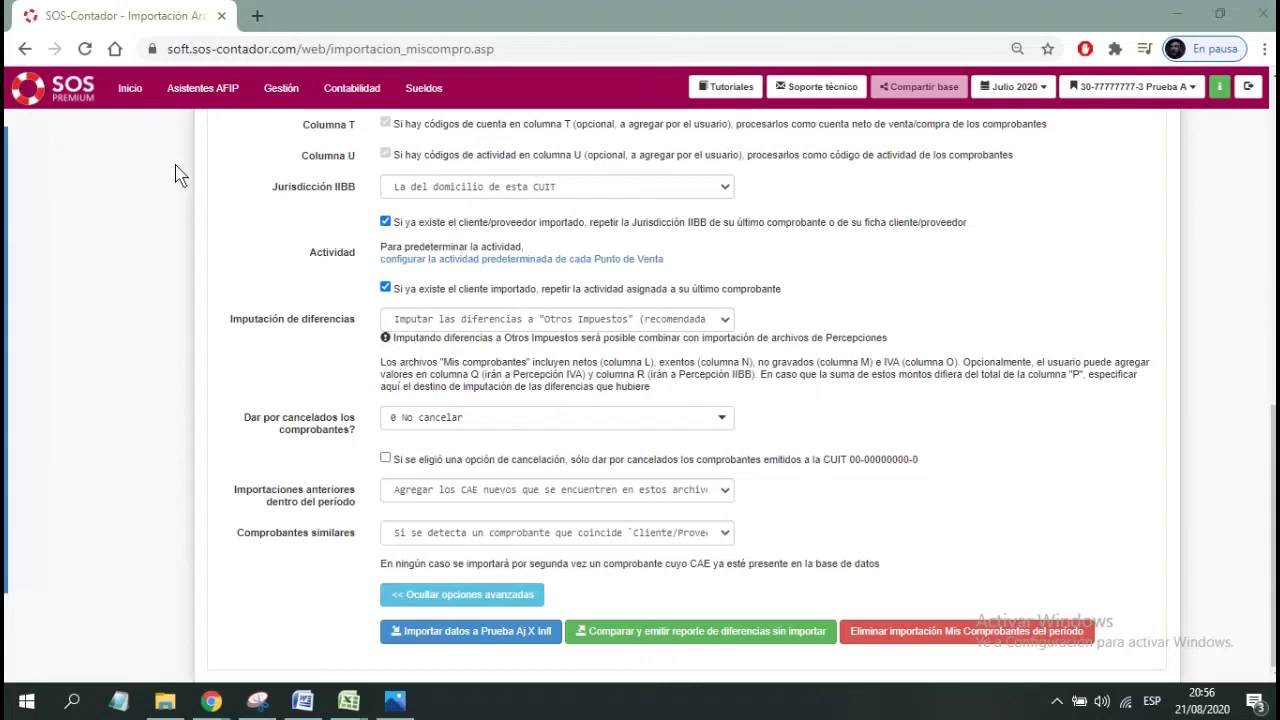
Open the Compras list in SOS-Contador and open the 01/07/2020 Honorarios Profesionales purchase for editing to check its imported data.
click(130, 88)
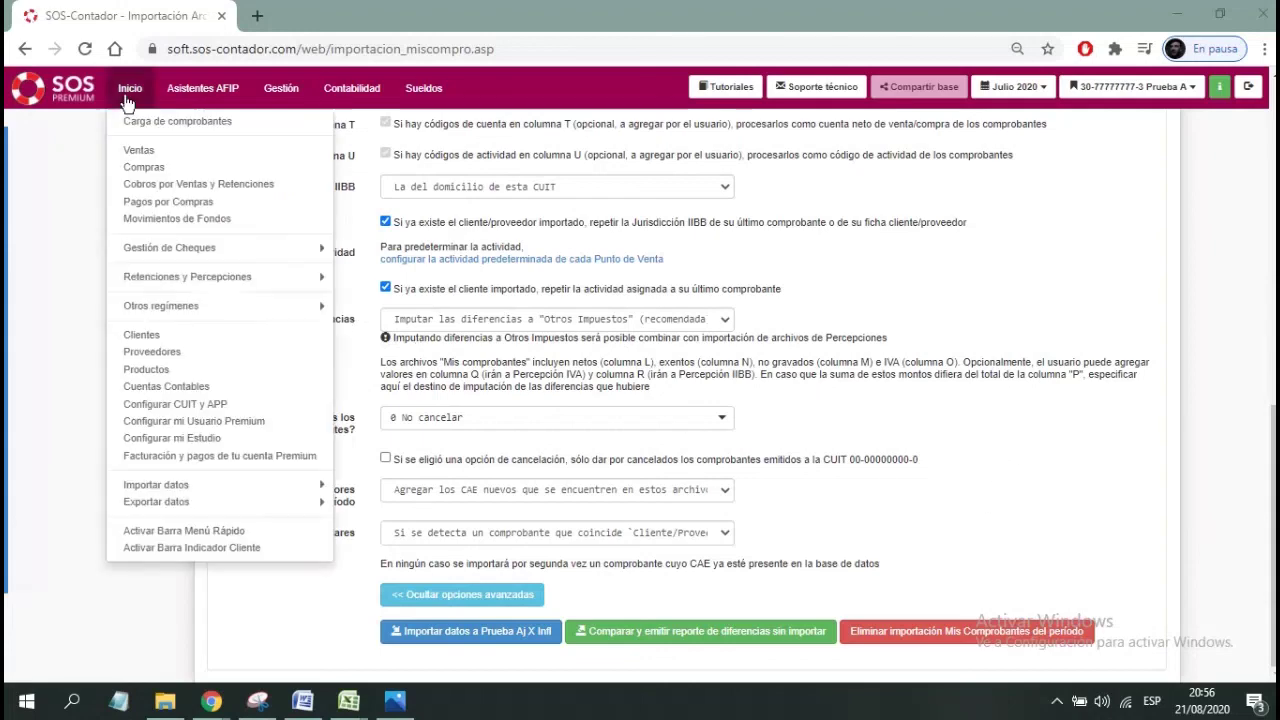
click(166, 169)
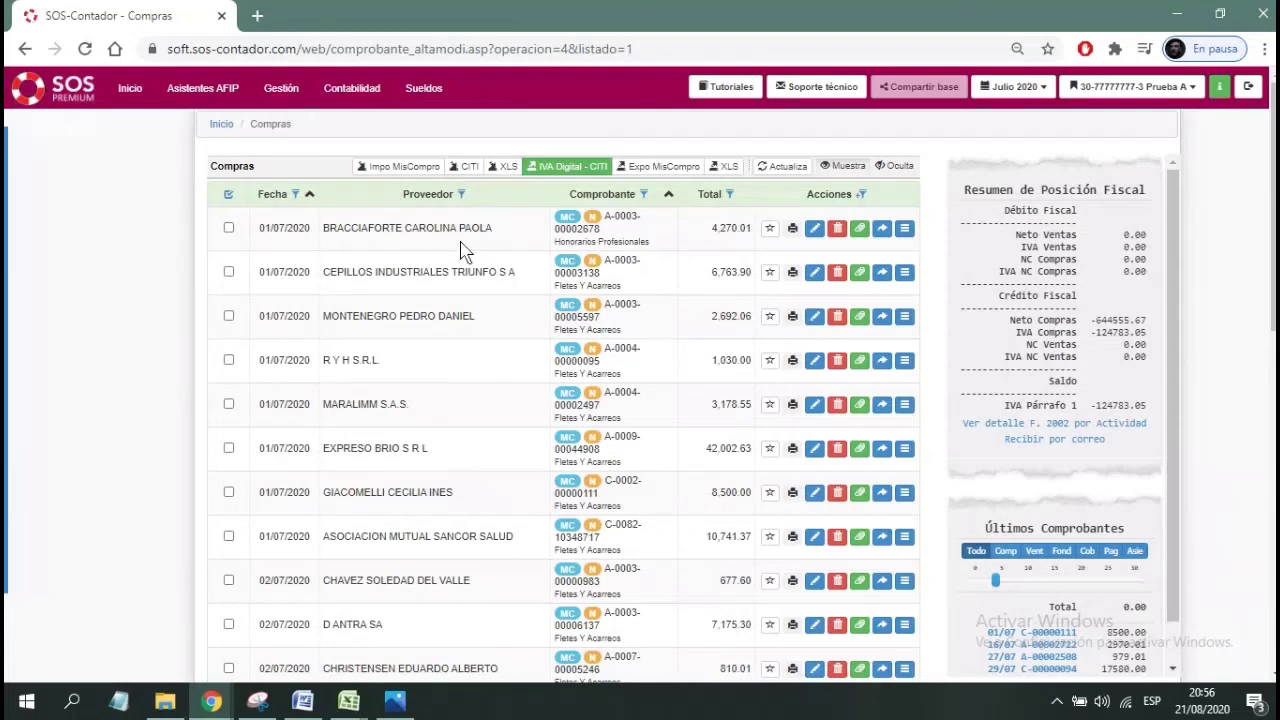
click(817, 230)
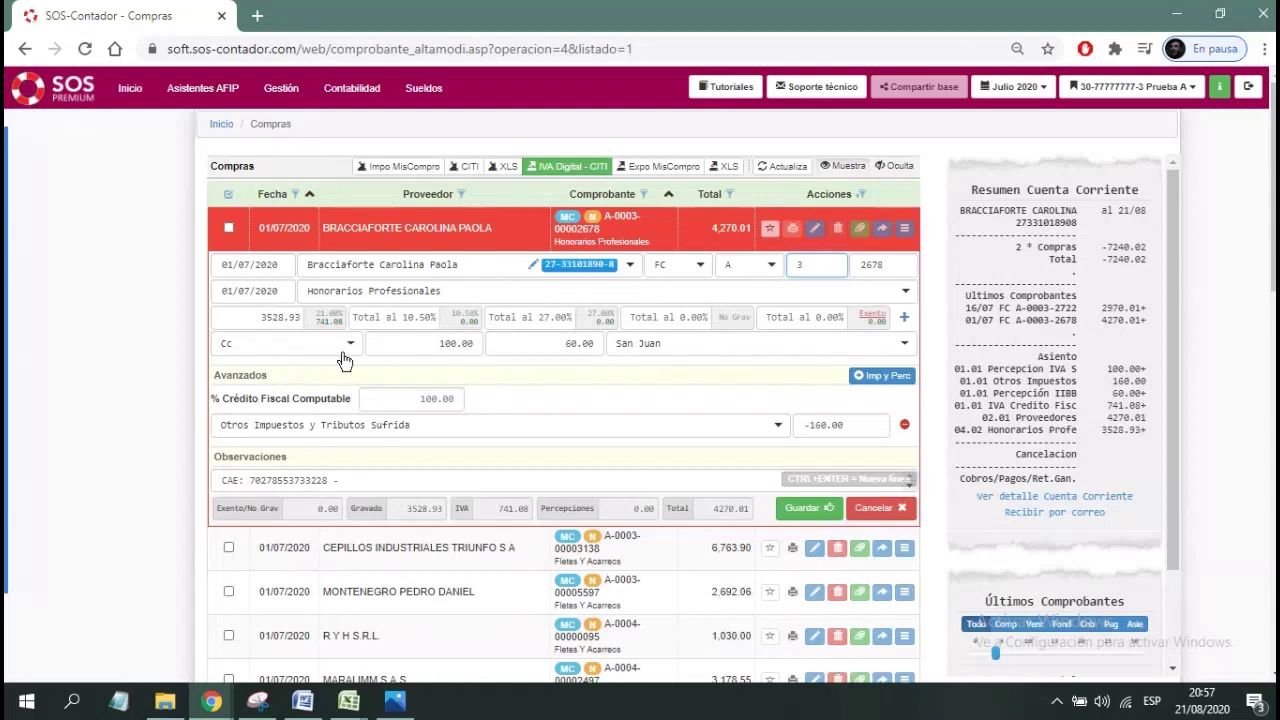
Leave the open purchase without saving and head to another section of SOS-Contador.
click(130, 90)
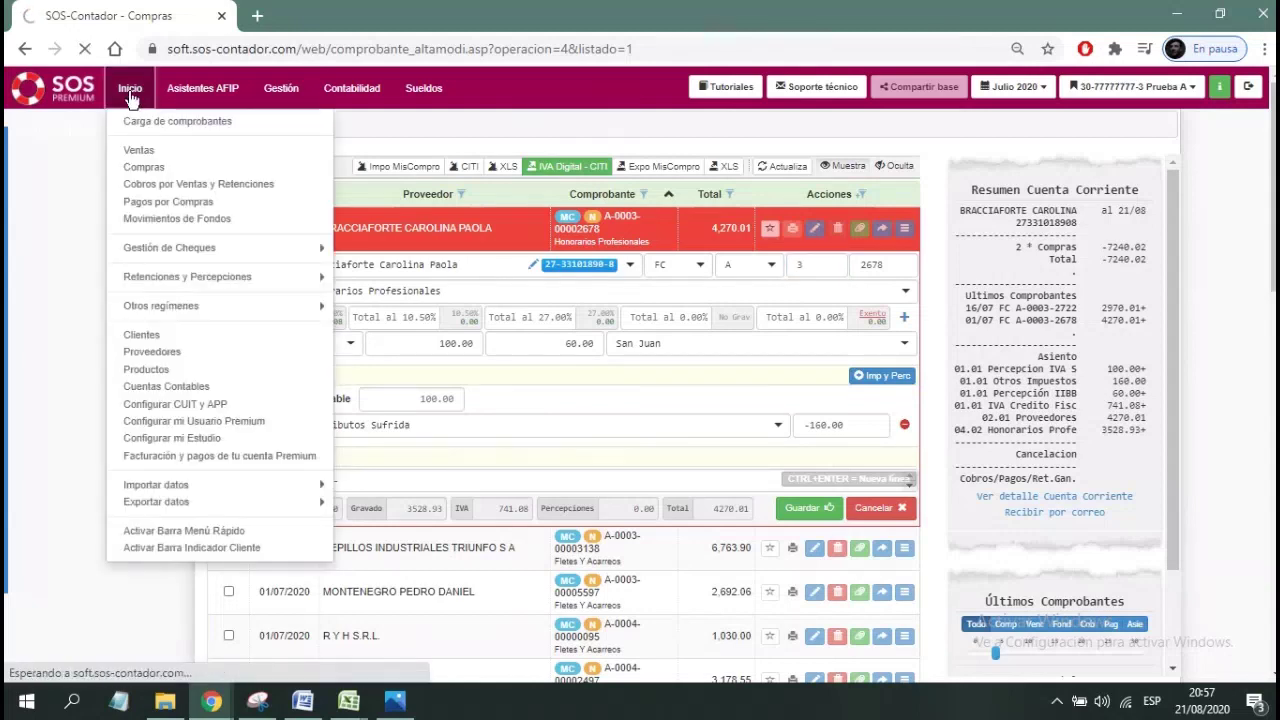